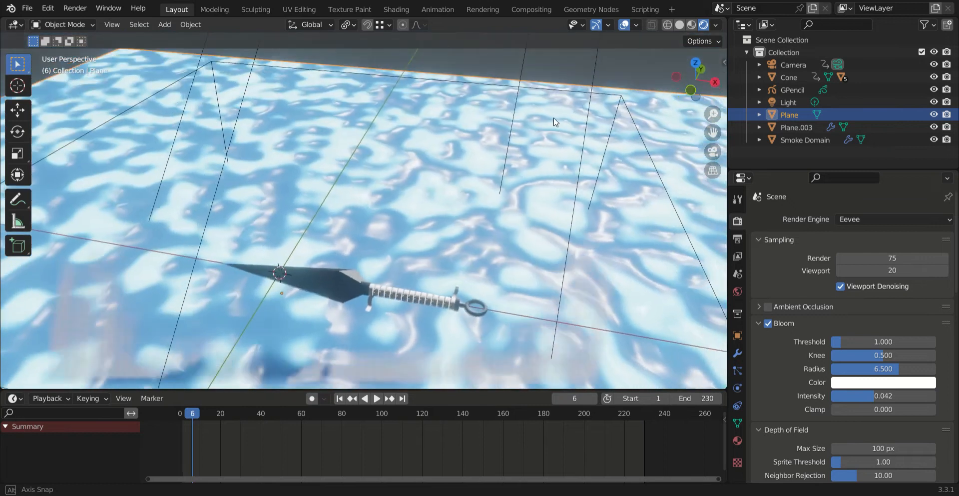
Step: Inspect the kunai above the rippled water plane, alternating between the camera view and free perspective angles
click(717, 156)
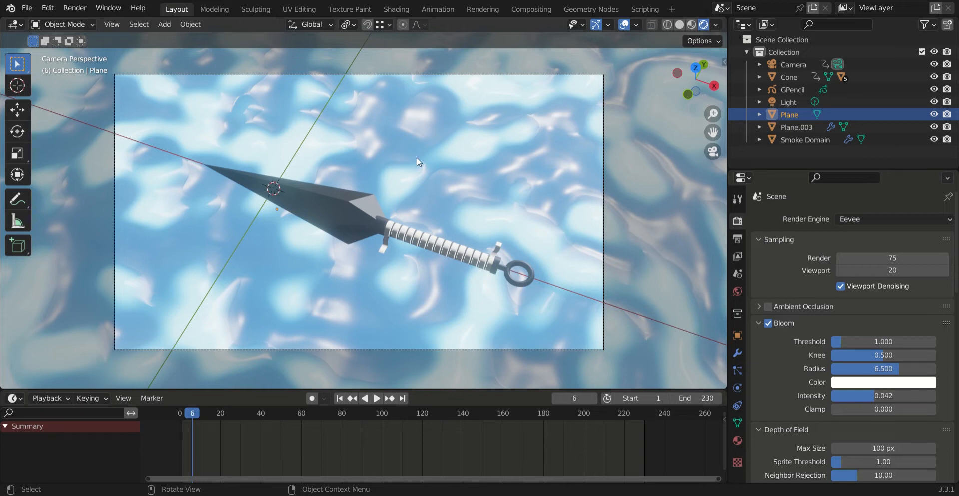
middle_drag(400, 196, 380, 186)
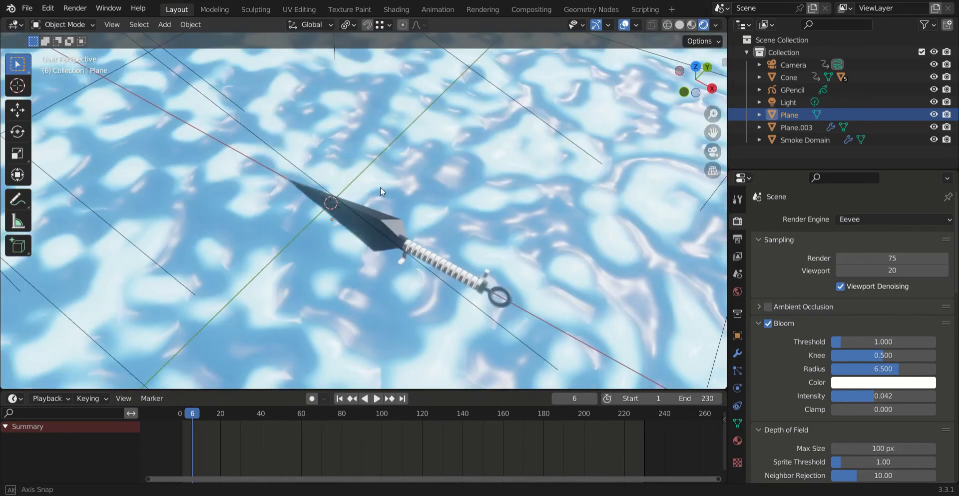
click(714, 153)
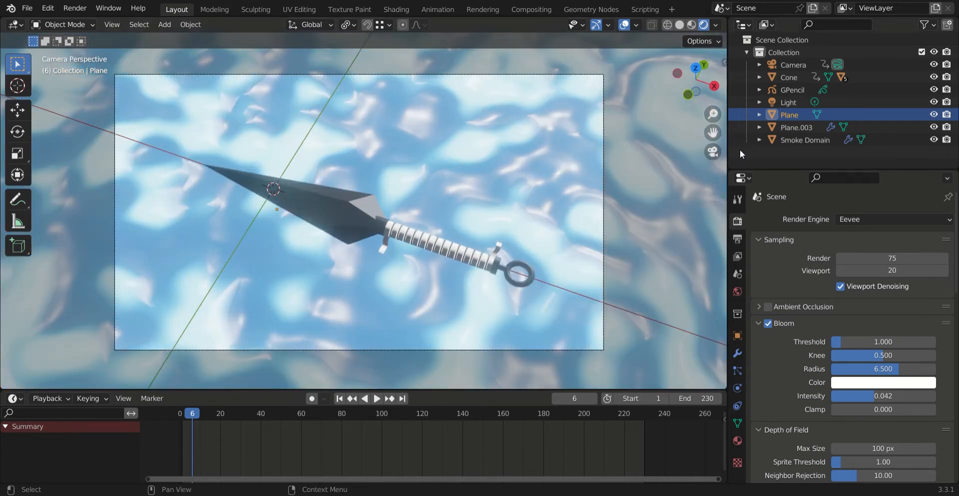
click(713, 151)
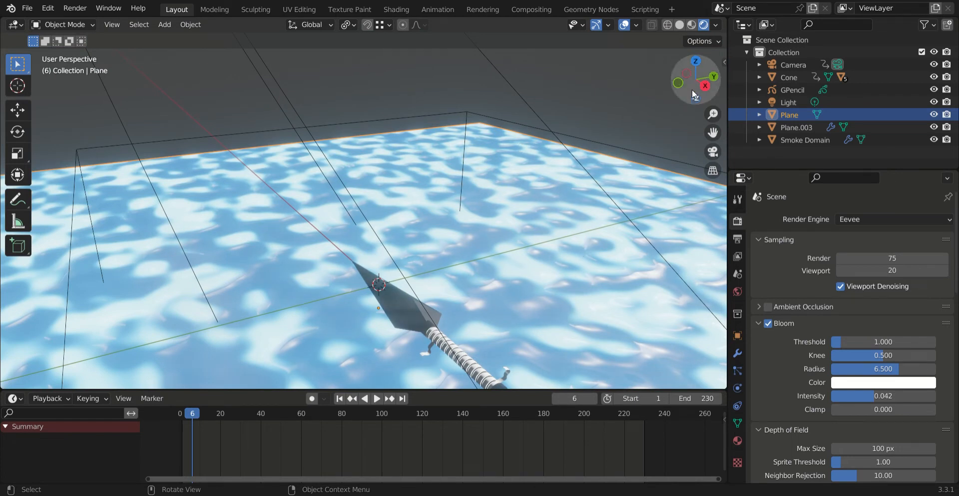
click(713, 152)
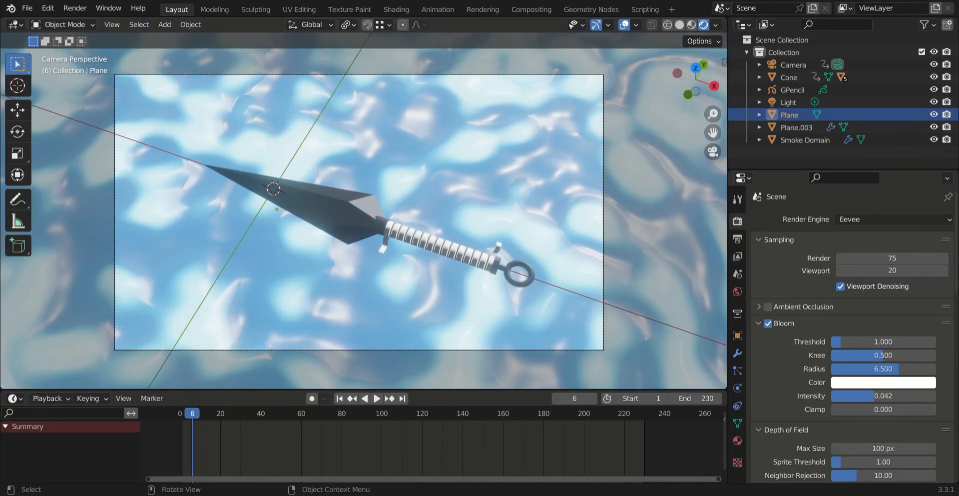
Step: Examine the kunai's blade, handle and ring in solid shading from several close angles
click(678, 25)
middle_drag(450, 109, 434, 151)
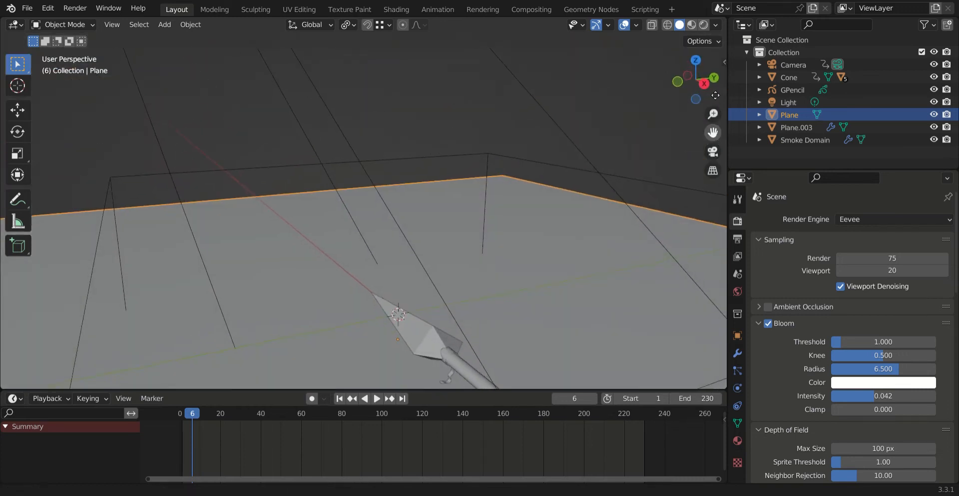
middle_drag(456, 195, 499, 240)
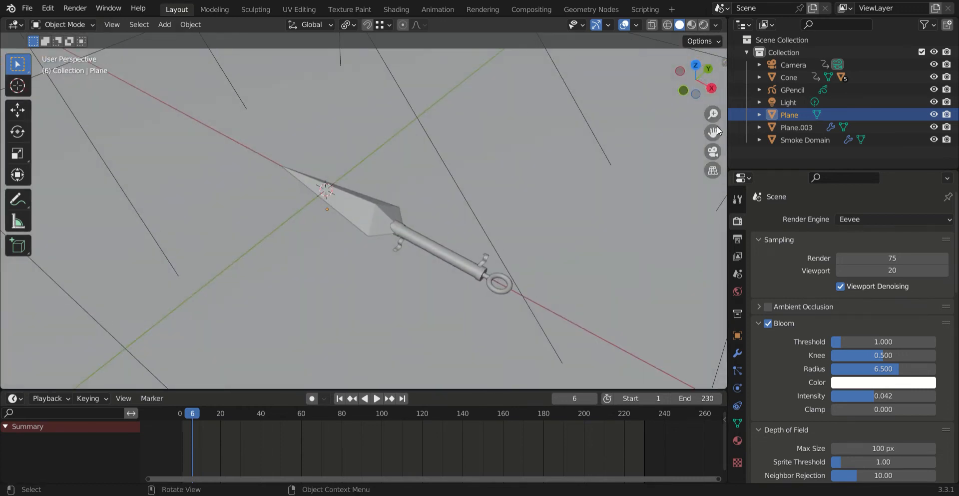
drag(713, 133, 688, 123)
scroll(470, 228, up, 3)
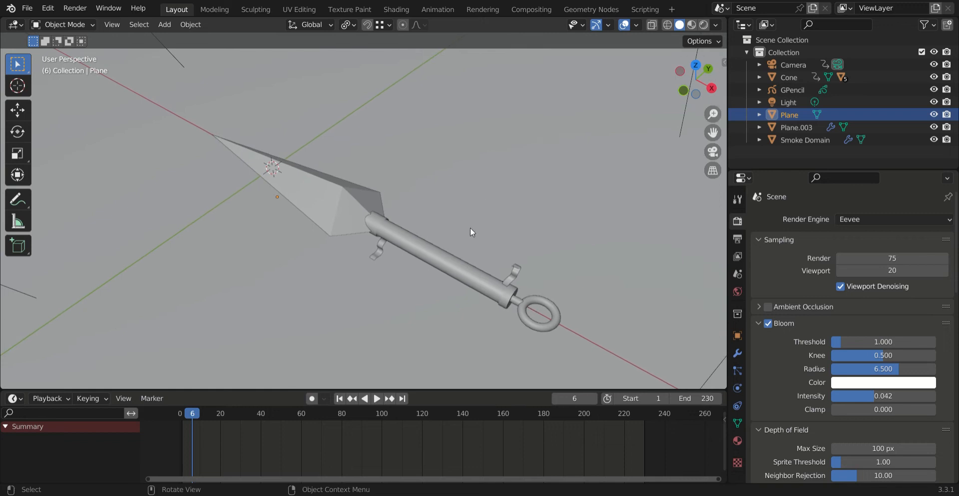
middle_drag(441, 209, 399, 212)
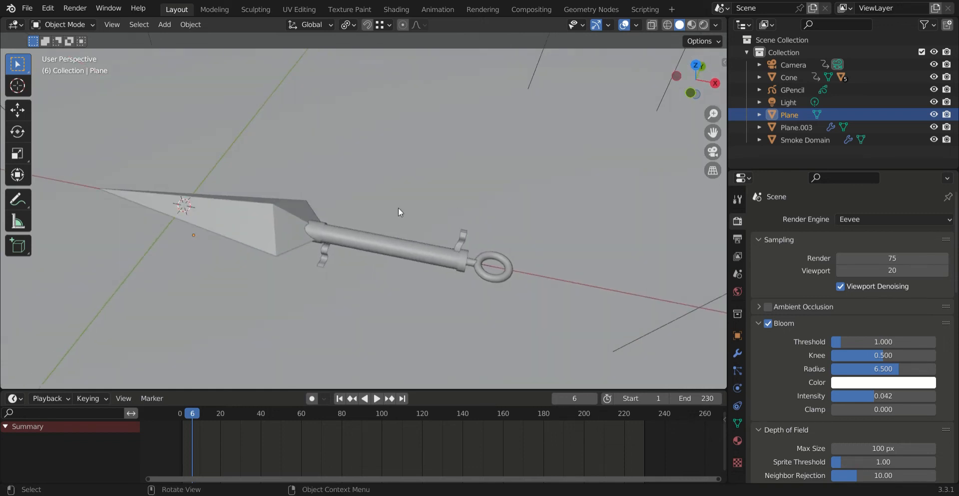
click(388, 248)
click(406, 280)
Step: Return the viewport to rendered shading and view the kunai and water surface up close
click(705, 25)
drag(714, 140, 712, 104)
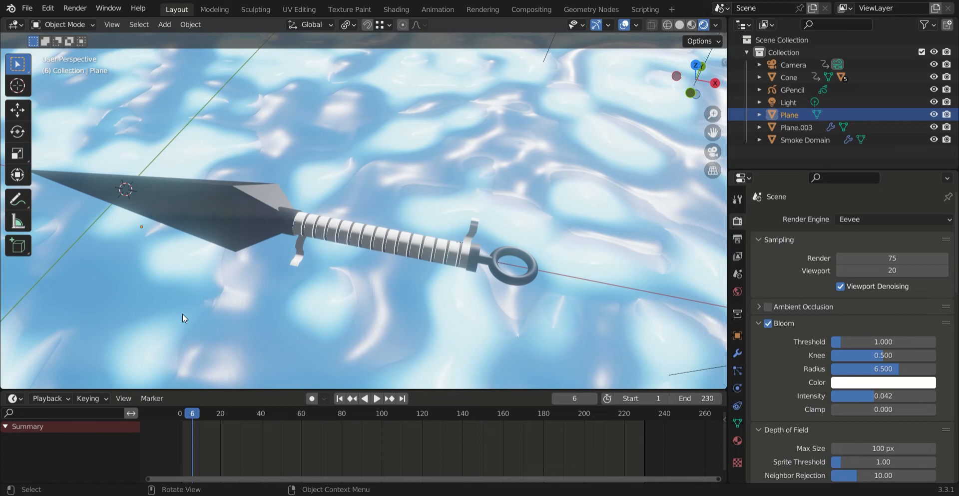
drag(714, 113, 703, 155)
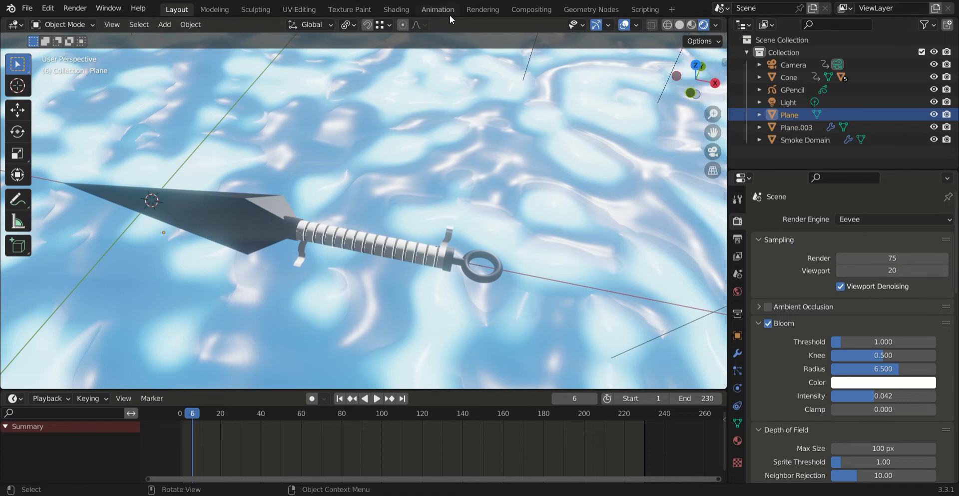
Step: Open the Shading workspace for the water plane and set its 3D viewport to rendered shading
click(397, 9)
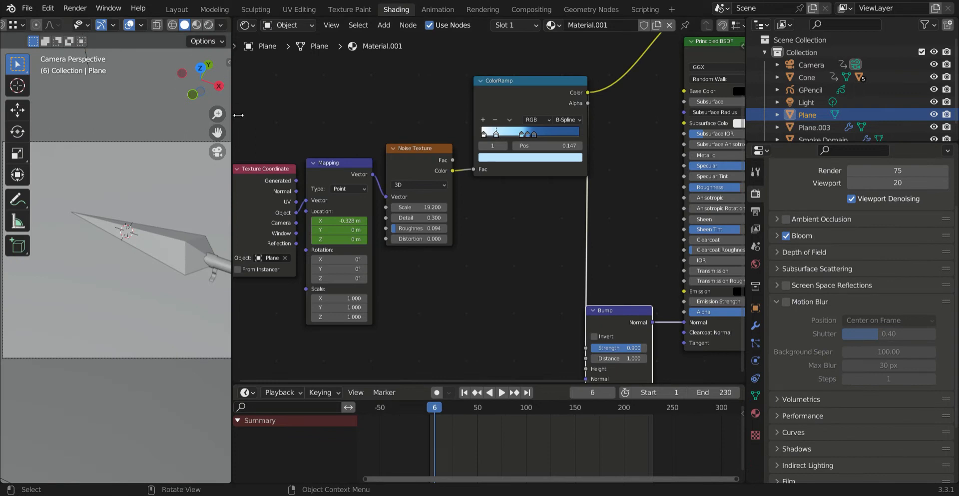
drag(218, 132, 145, 99)
click(209, 25)
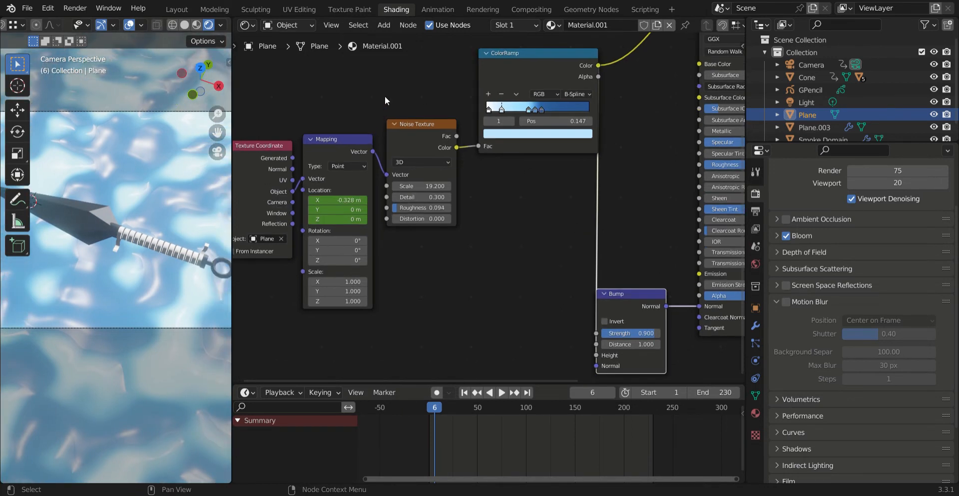
Step: Examine the Texture Coordinate, Mapping, Noise Texture and ColorRamp nodes of the plane's water material
click(407, 127)
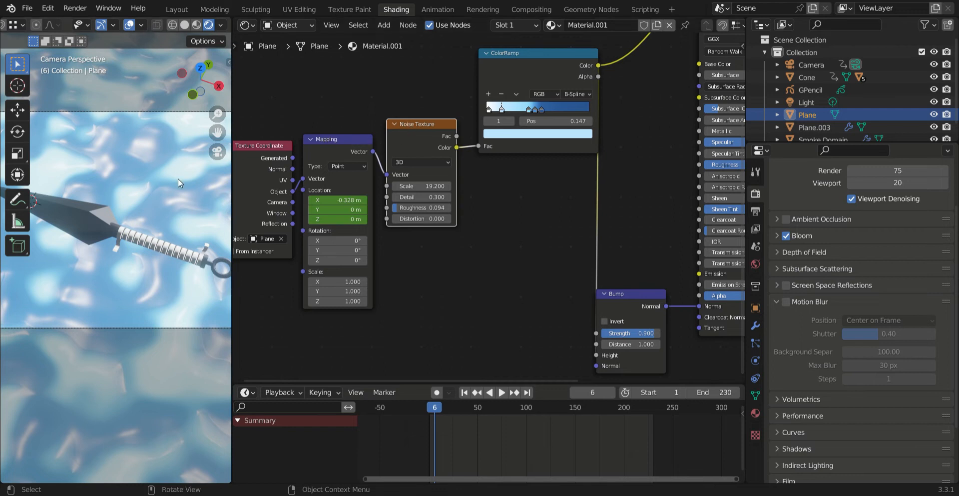
shift+middle_drag(225, 144, 209, 147)
click(512, 78)
drag(218, 133, 209, 136)
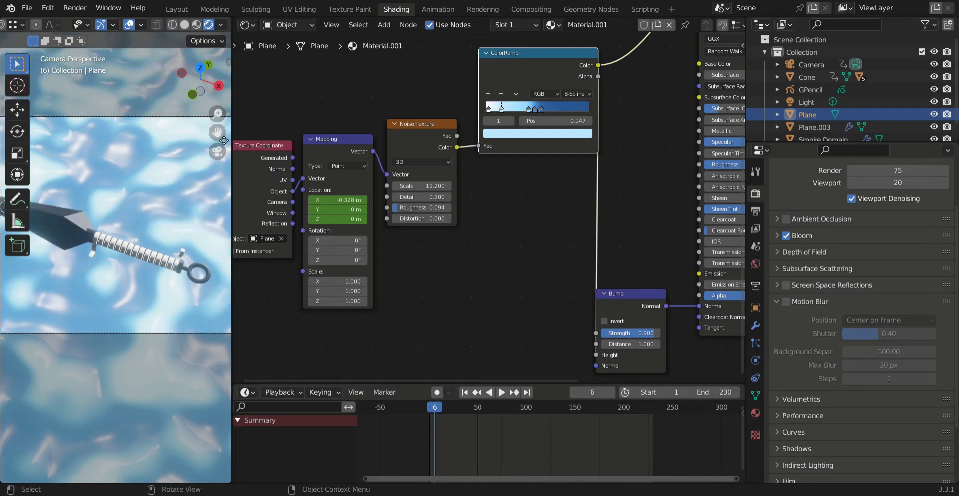
drag(360, 100, 264, 272)
drag(224, 142, 242, 142)
drag(217, 114, 218, 121)
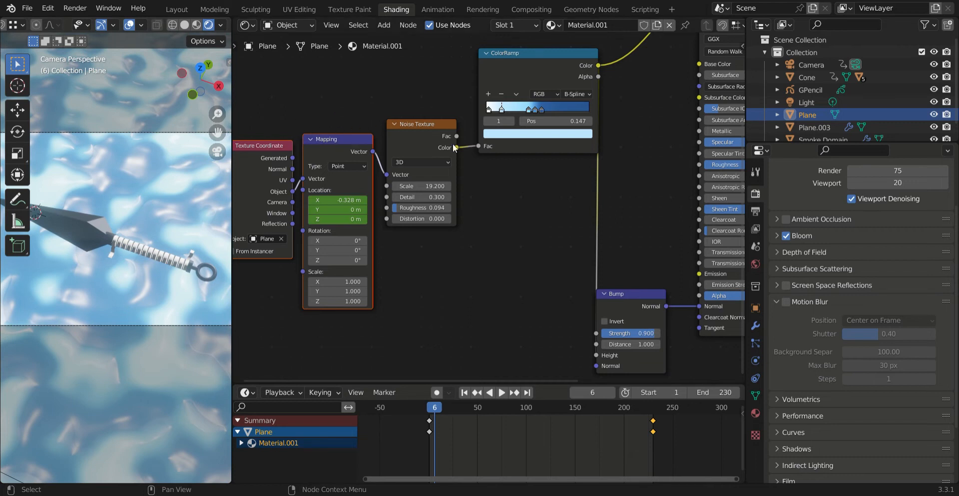
Step: Examine the water material's Bump, Principled BSDF, Emission, Add Shader and Material Output nodes and their links
scroll(549, 209, right, 6)
scroll(549, 209, up, 2)
scroll(549, 209, down, 3)
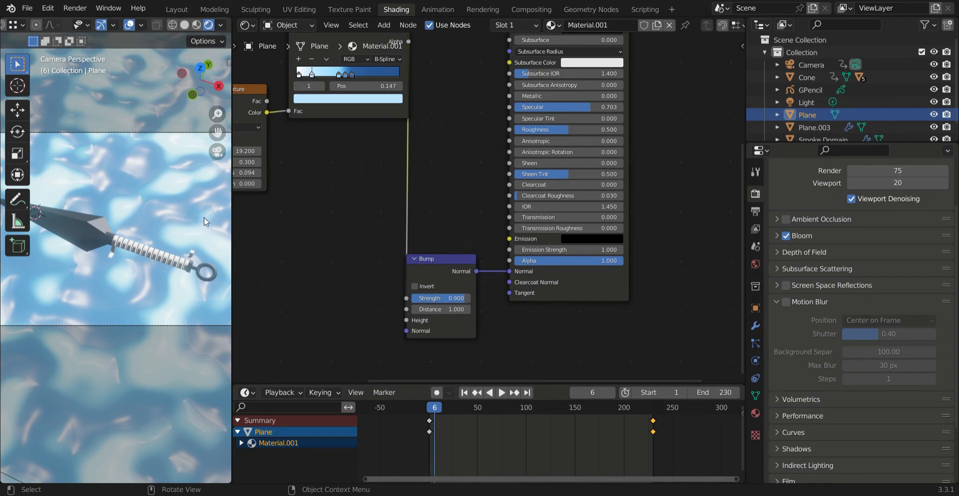
drag(218, 132, 221, 123)
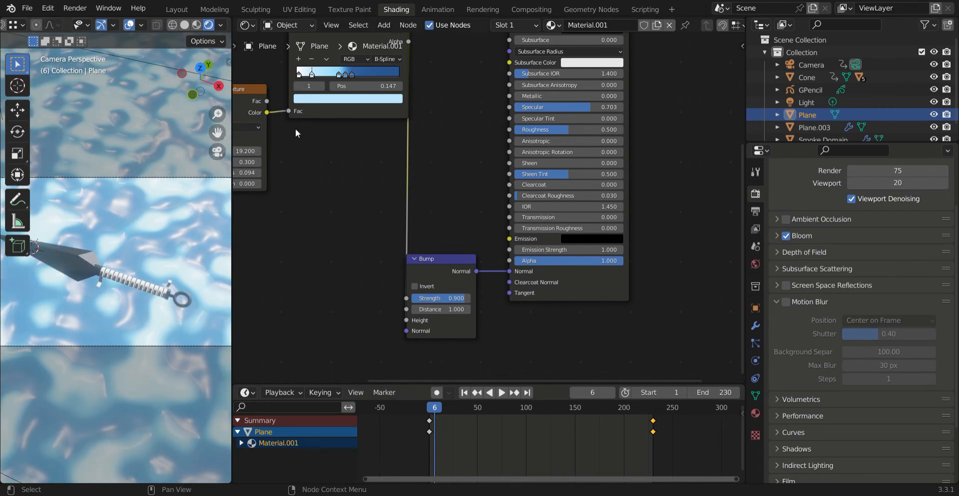
scroll(344, 130, up, 6)
scroll(345, 130, right, 4)
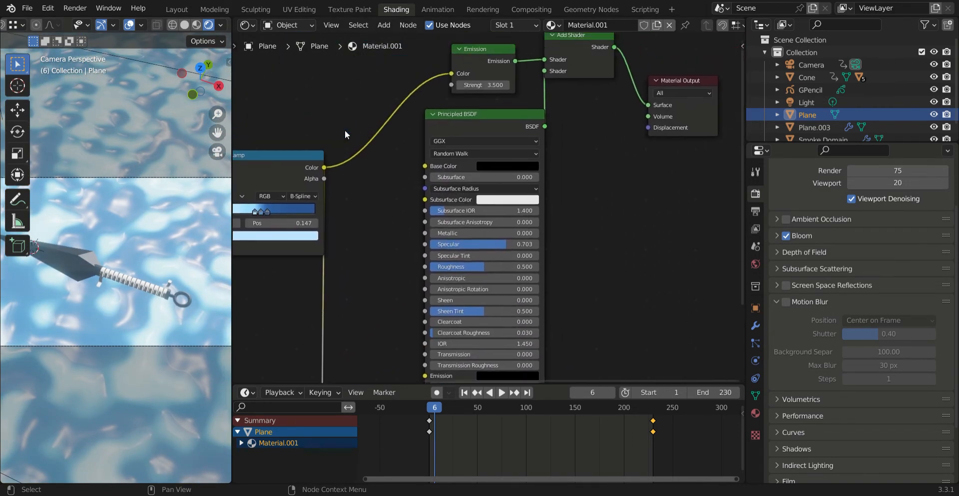
scroll(345, 130, down, 1)
scroll(344, 130, left, 1)
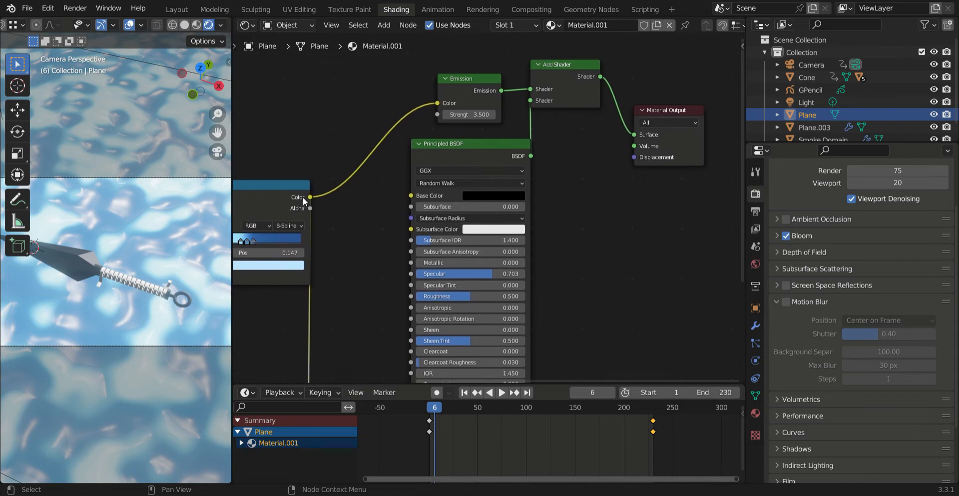
Step: Reposition the Emission node slightly and shift the Add Shader node a little away from it
drag(472, 80, 474, 77)
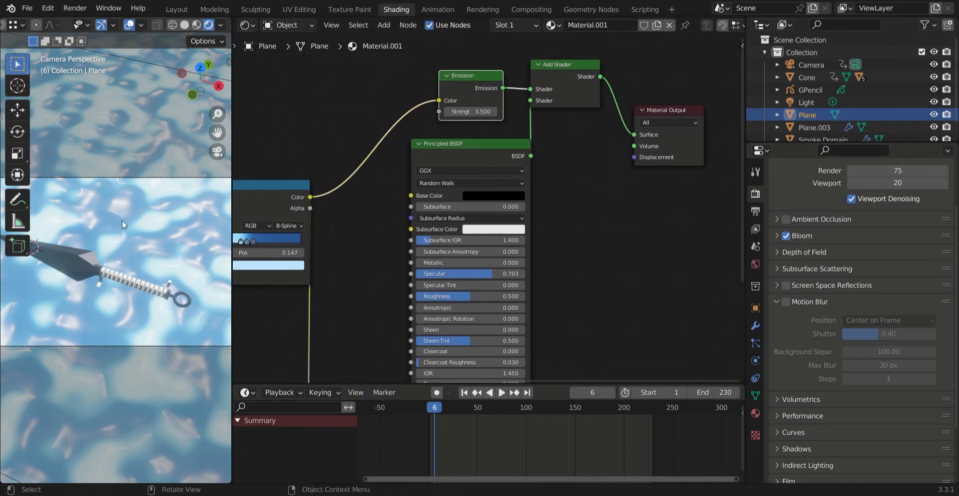
middle_drag(157, 211, 160, 183)
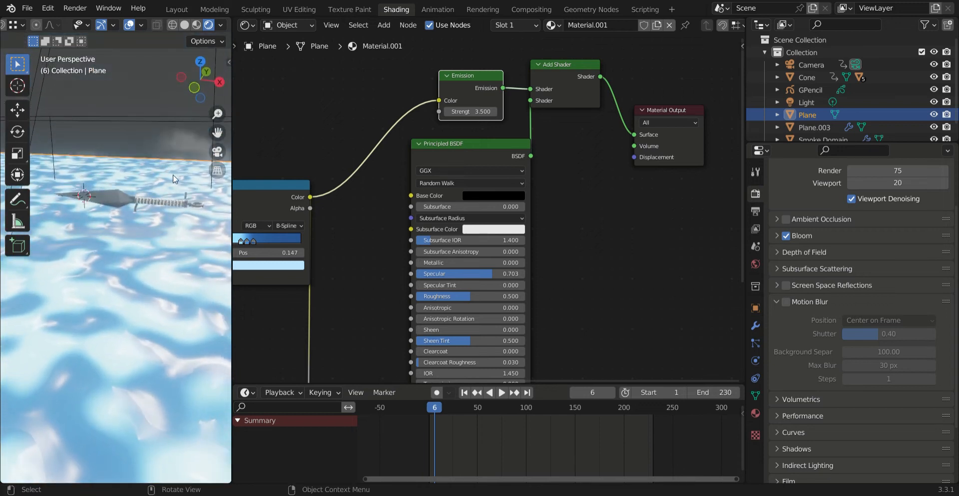
drag(463, 86, 456, 88)
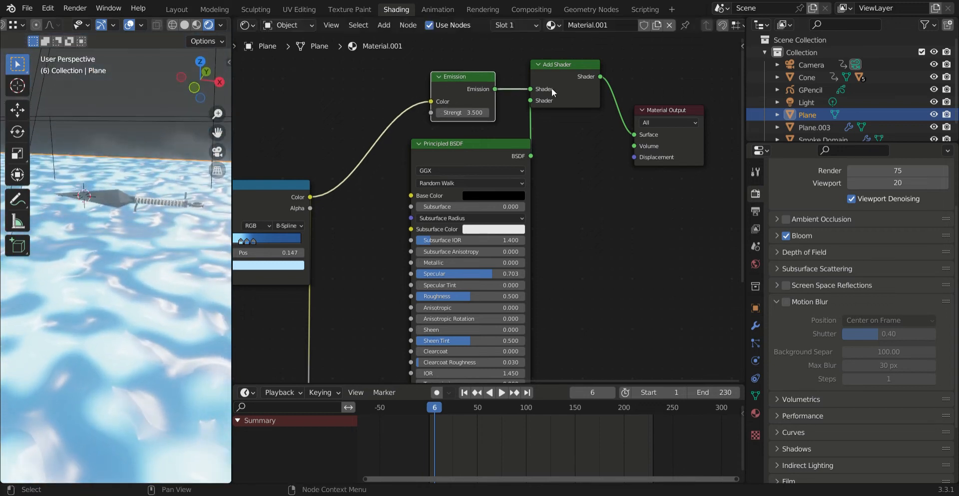
drag(532, 65, 539, 69)
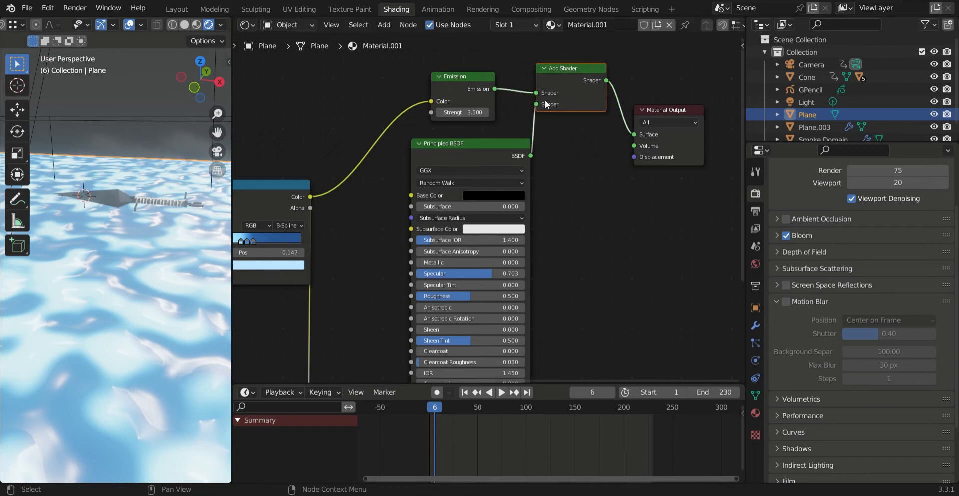
Step: Try bypassing the Emission node by linking the ColorRamp's Color directly to Add Shader, and compare the water in camera view
drag(433, 102, 539, 91)
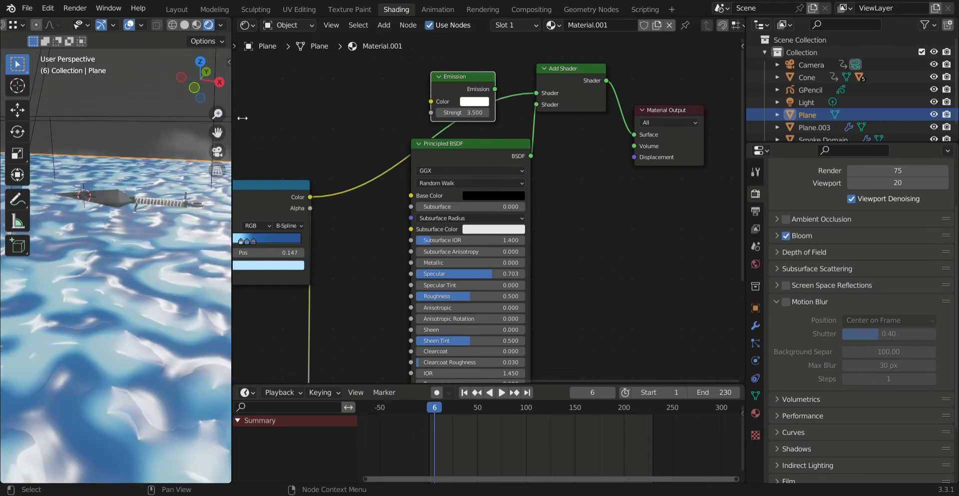
middle_drag(170, 215, 190, 226)
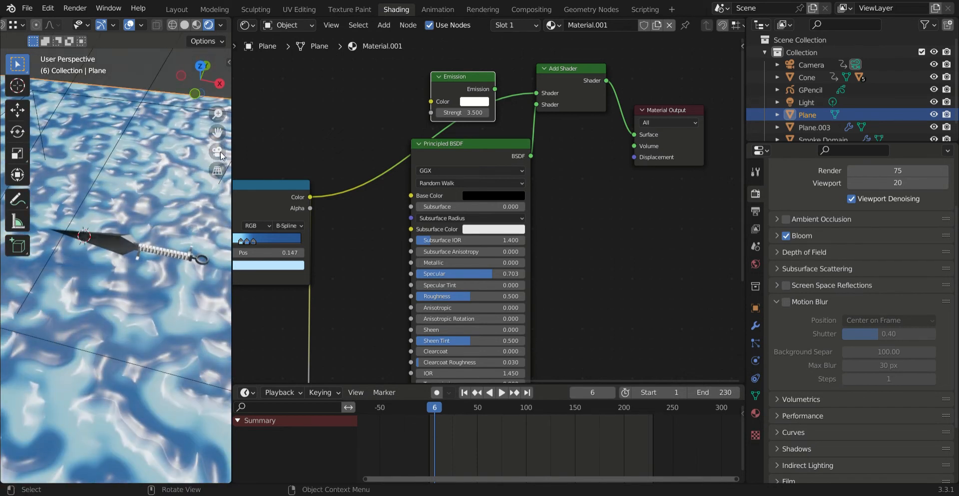
click(217, 152)
scroll(150, 200, up, 3)
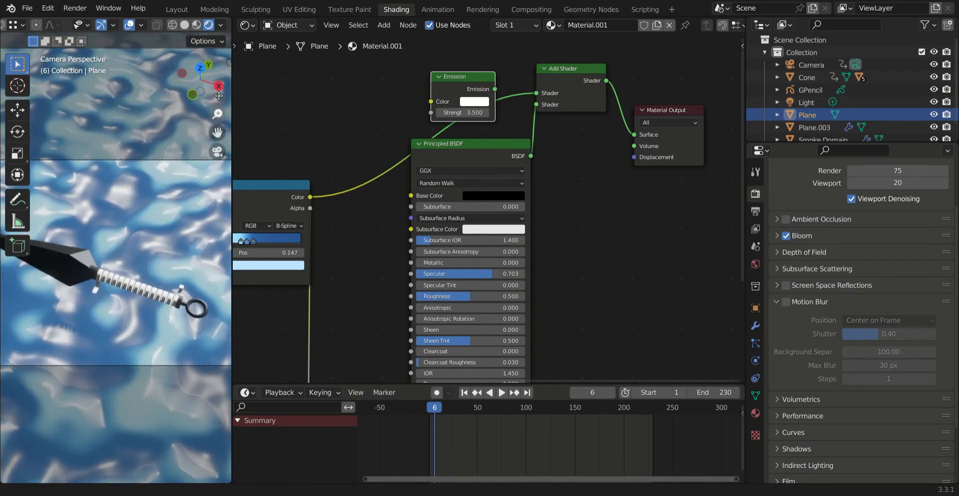
Step: Relink the ColorRamp's Color to the Emission node's Color input and the Emission output to Add Shader's first input
drag(537, 93, 439, 100)
drag(495, 90, 534, 95)
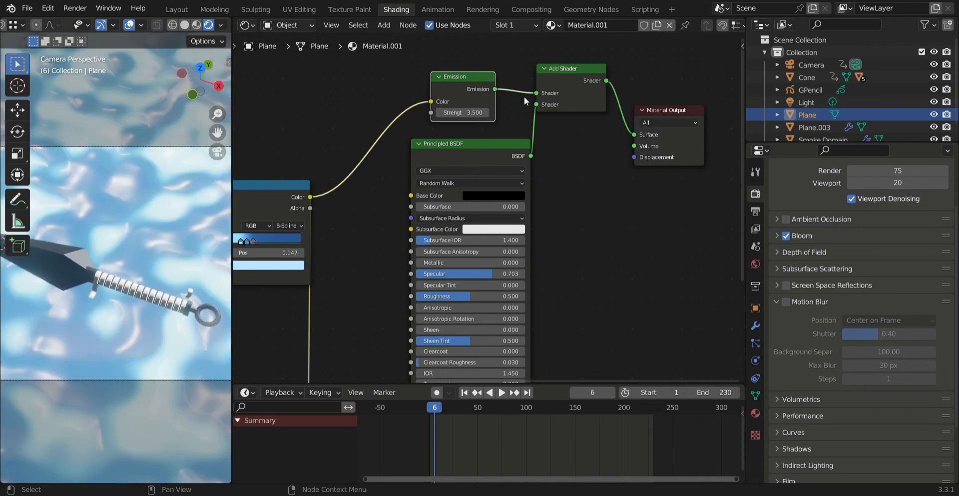
Step: Review how the Texture Coordinate and Mapping nodes feed the Noise Texture in the water material
drag(217, 133, 287, 127)
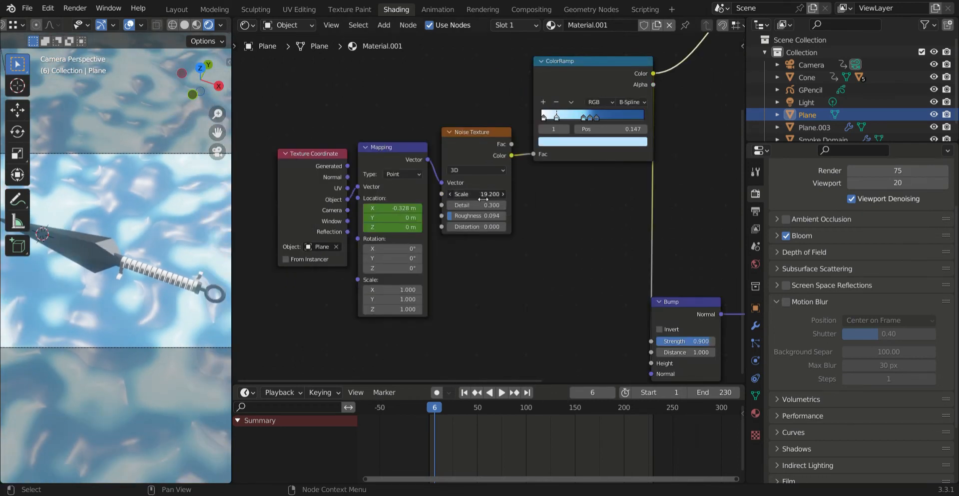
drag(483, 198, 504, 218)
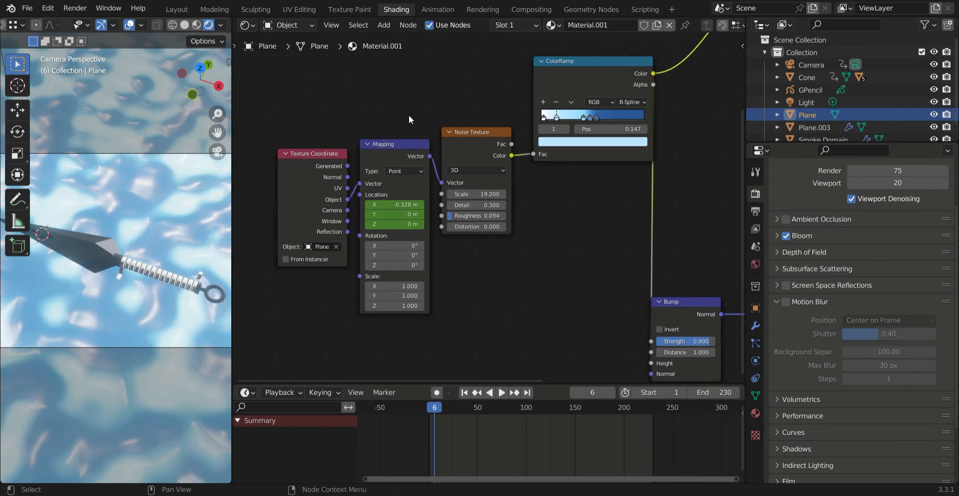
drag(408, 115, 378, 162)
drag(334, 123, 305, 161)
click(327, 125)
Step: Examine the ColorRamp's link into the Bump node and the Bump's Normal link to the Principled BSDF
middle_drag(570, 235, 380, 294)
drag(401, 91, 322, 158)
middle_drag(426, 178, 403, 95)
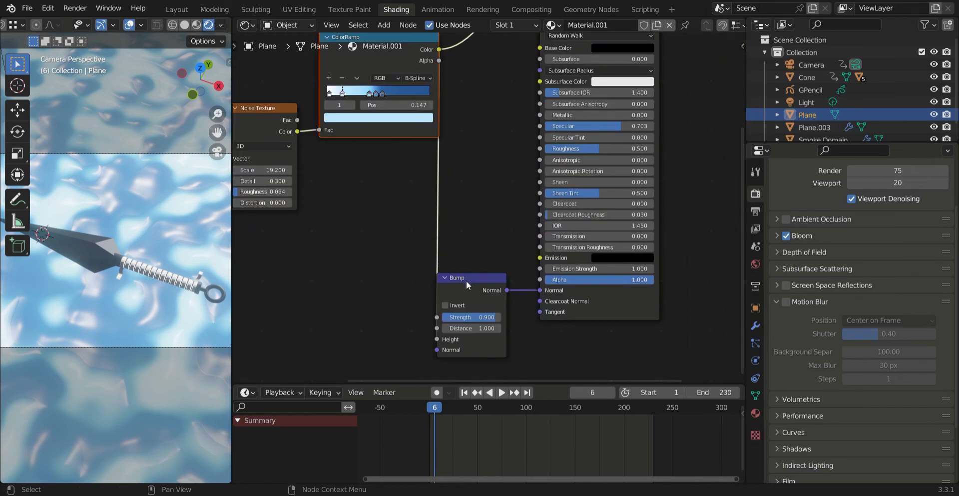
mouse_move(466, 283)
mouse_down()
mouse_move(472, 255)
mouse_move(473, 272)
mouse_move(459, 283)
mouse_up()
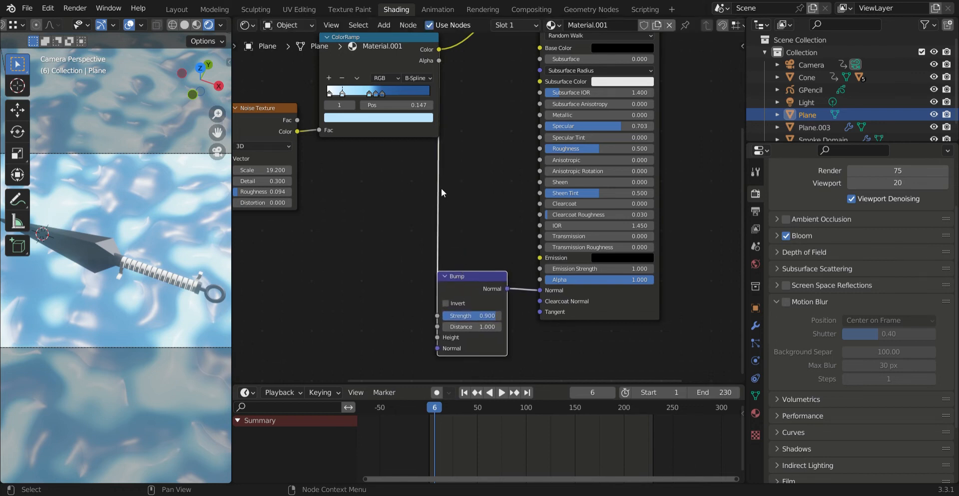
middle_drag(434, 200, 324, 266)
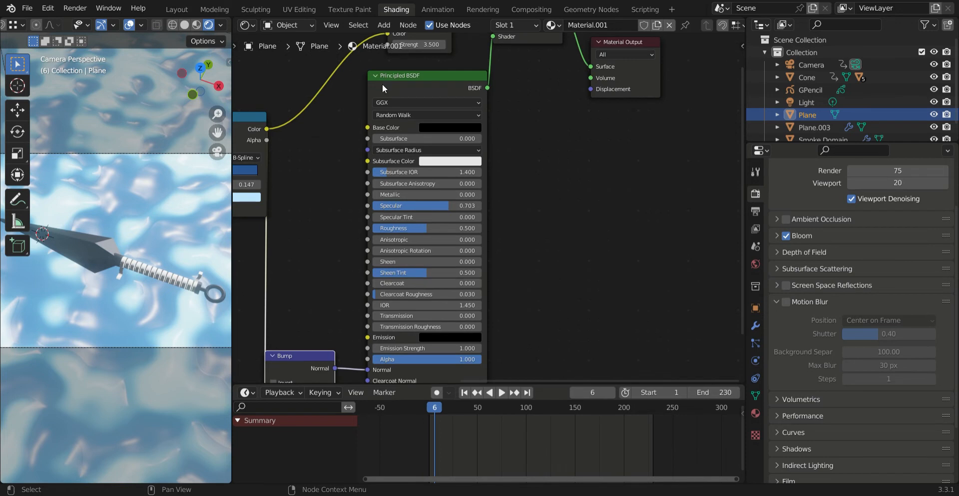
Step: Try linking the Bump node's Normal output to the Material Output's Displacement input, and undo the link
middle_drag(344, 212, 369, 156)
drag(361, 312, 619, 74)
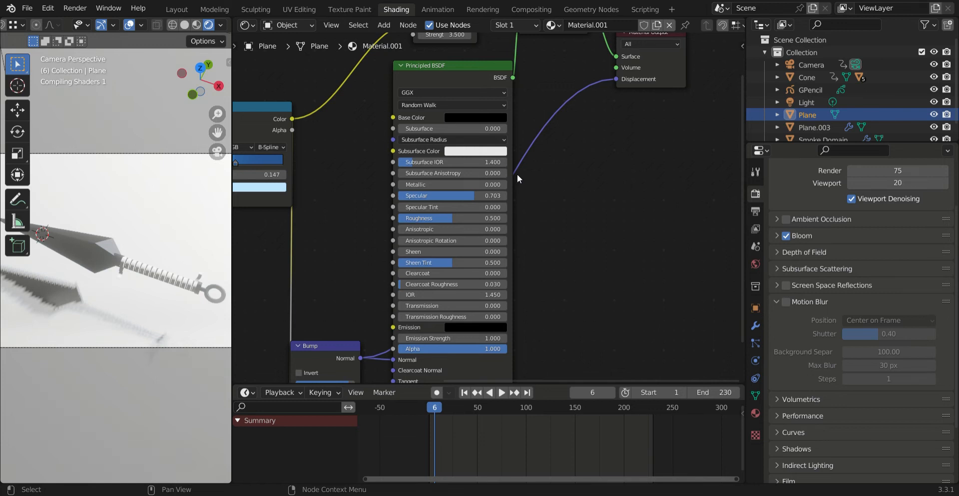
key(ctrl+z)
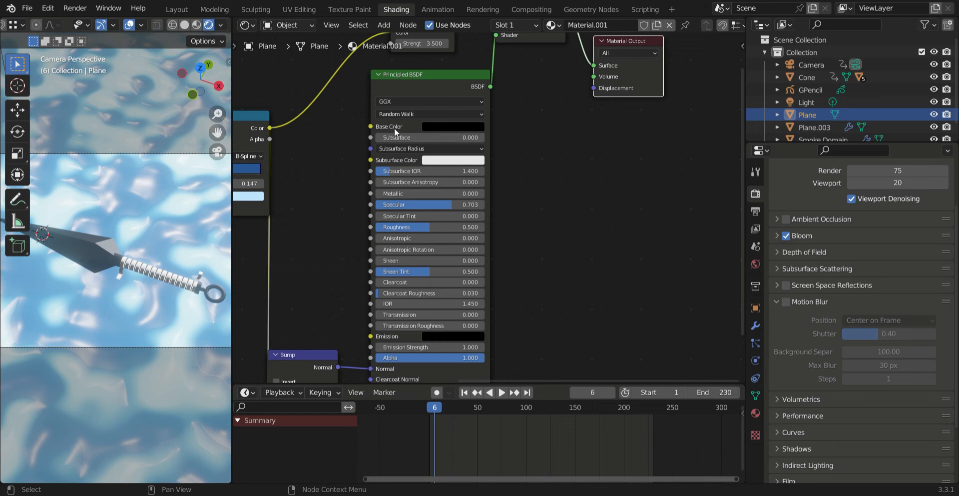
Step: Review the water material's chain from the Mapping and Noise Texture nodes through the ColorRamp to the Emission, Principled BSDF and Add Shader nodes
click(433, 128)
middle_drag(533, 156, 483, 245)
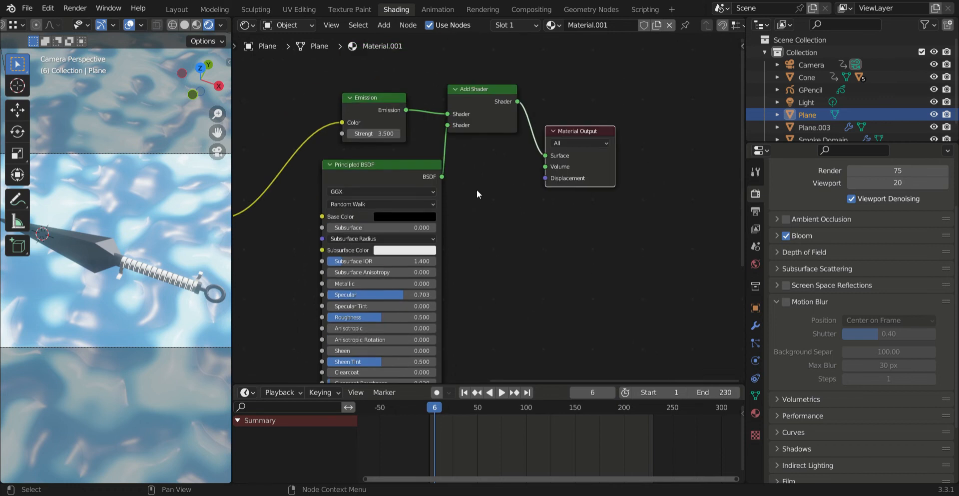
middle_drag(293, 224, 488, 64)
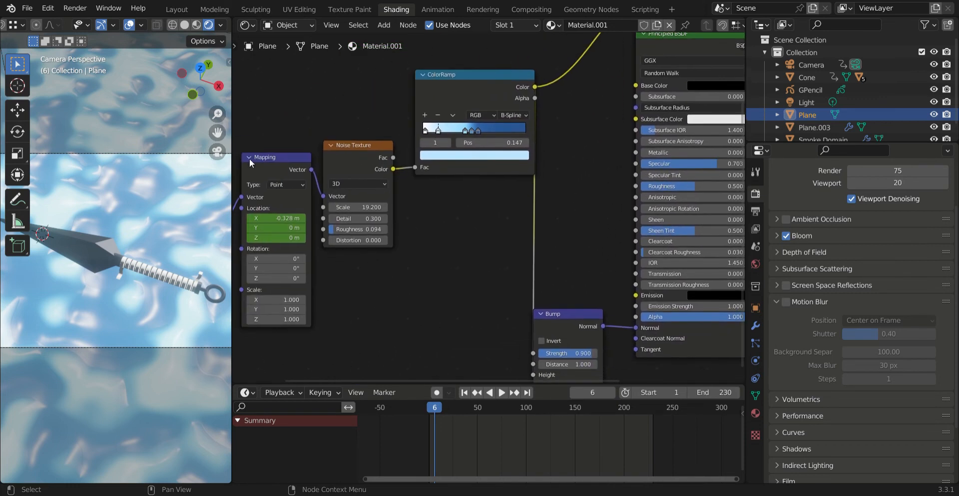
middle_drag(572, 143, 411, 218)
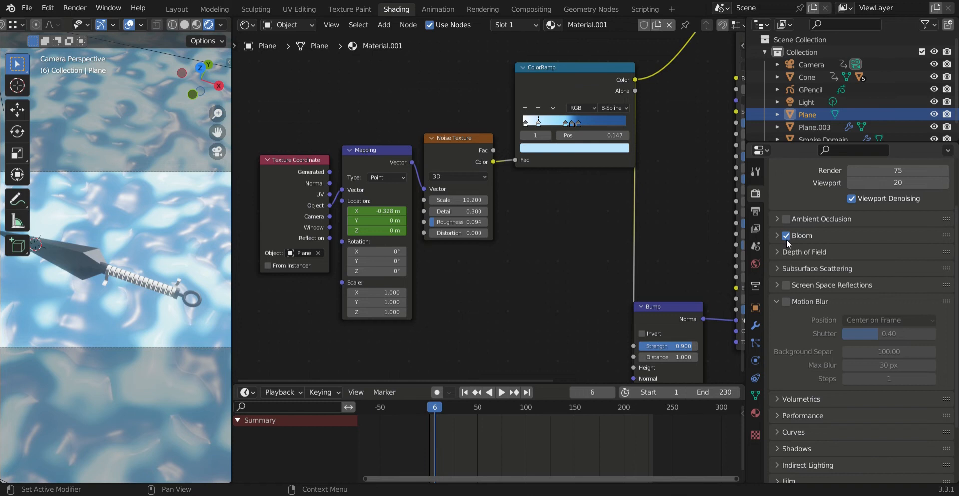
Step: Disable Bloom and enable it again to compare the glow in the rendered view
click(786, 238)
click(786, 237)
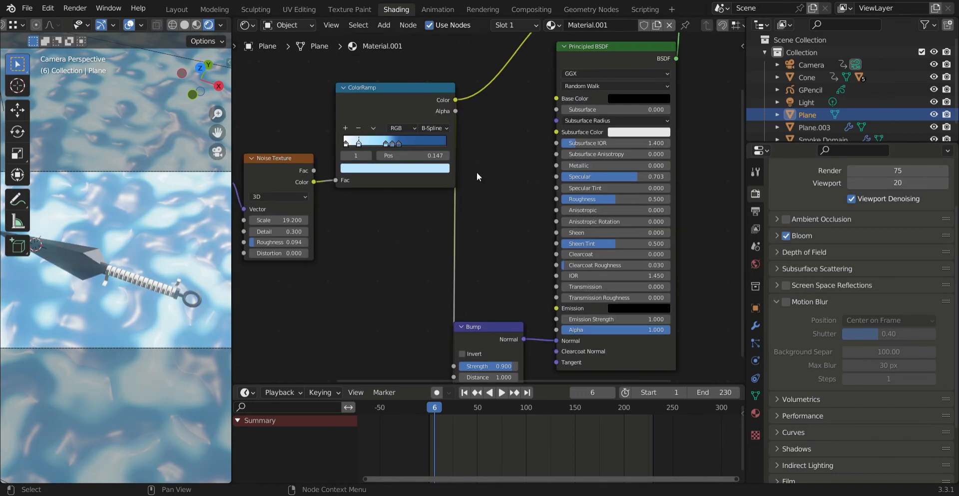
Step: Select the kunai's handle and examine how its material's Wave Texture and ColorRamp shape the banded wrap
drag(218, 133, 220, 103)
scroll(199, 164, up, 3)
click(153, 251)
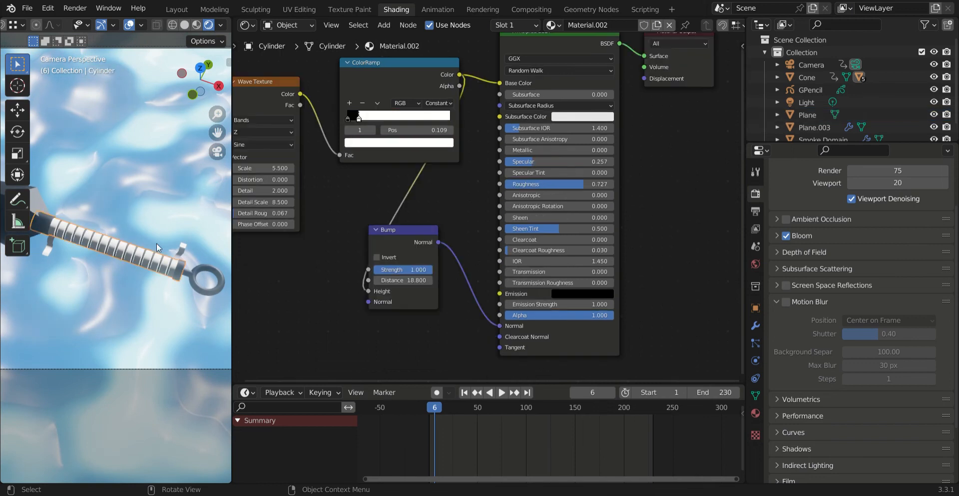
drag(217, 133, 218, 158)
middle_drag(385, 210, 354, 220)
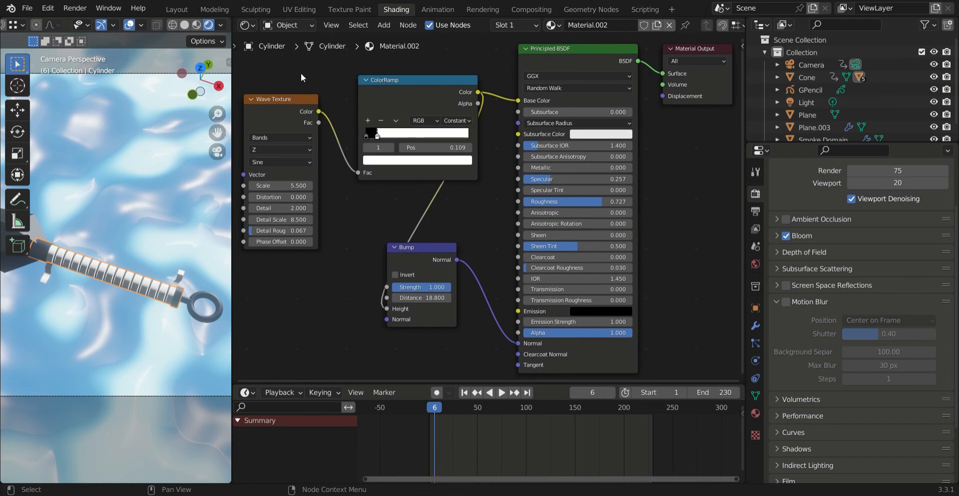
click(294, 115)
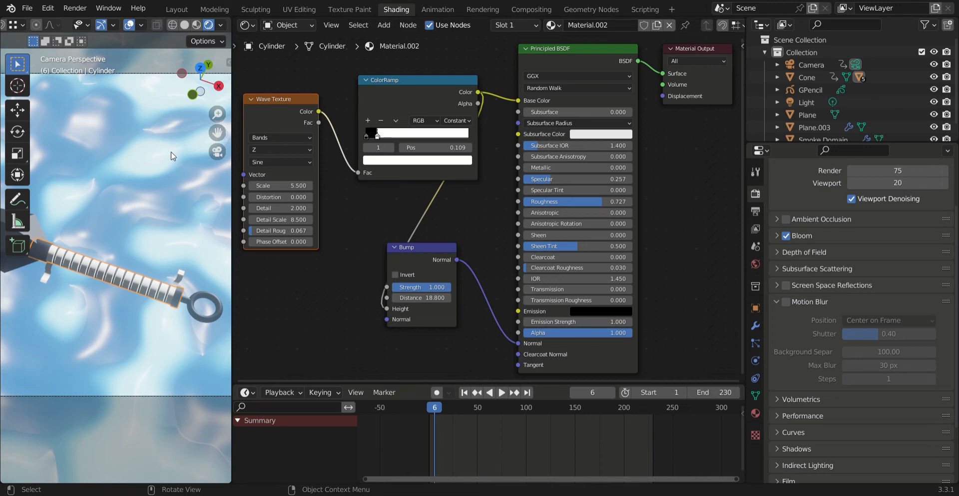
drag(217, 133, 229, 104)
scroll(124, 223, up, 1)
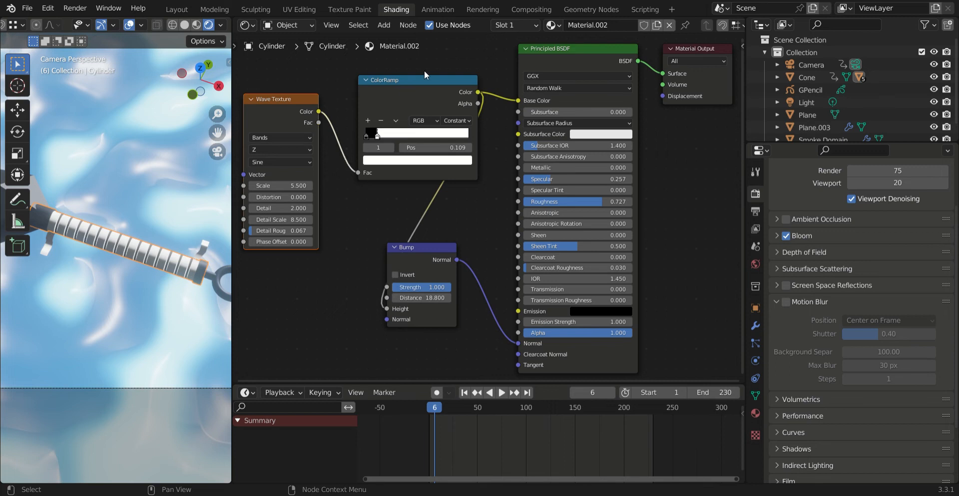
Step: Move the handle material's Bump node slightly closer to the Principled BSDF and review its links
middle_drag(507, 122, 460, 132)
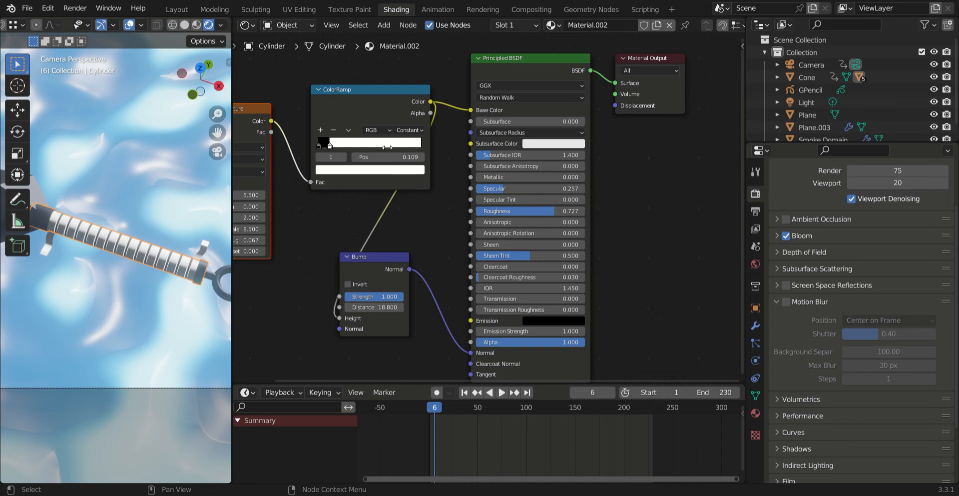
drag(375, 270, 393, 260)
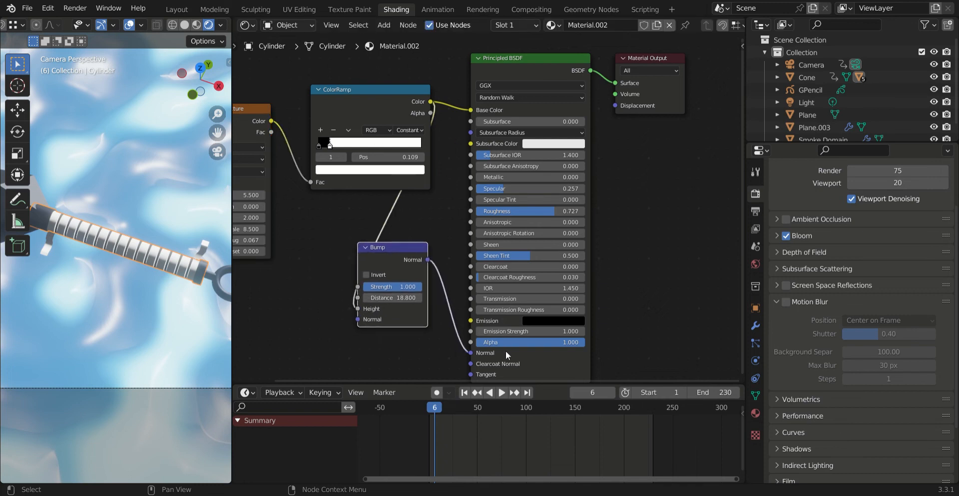
mouse_move(628, 182)
middle_down()
mouse_move(600, 185)
mouse_move(619, 177)
middle_up()
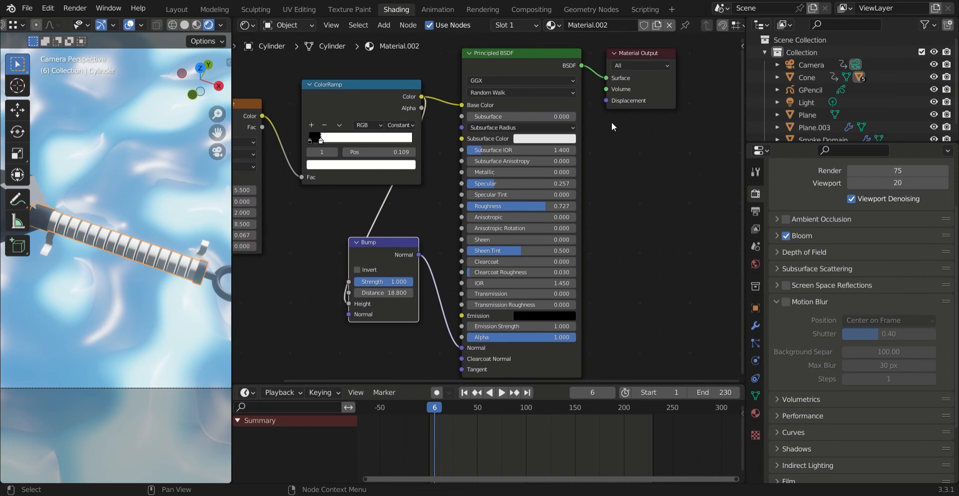
drag(220, 115, 228, 137)
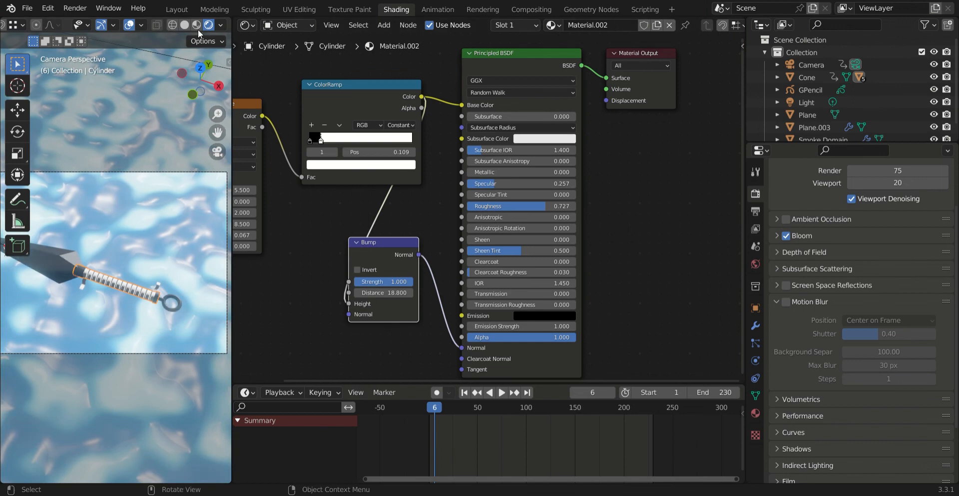
Step: Select the kunai's blade in the Layout workspace and inspect its Principled BSDF material in the Shading workspace
click(185, 11)
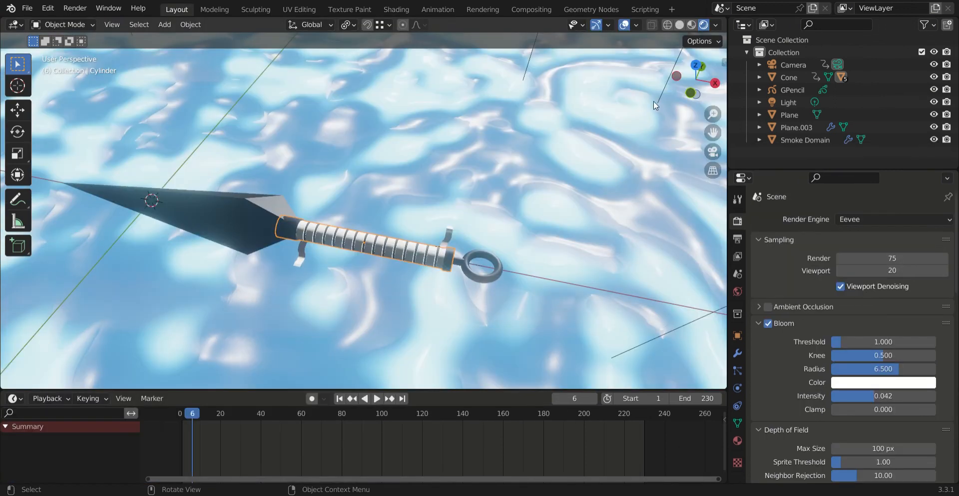
click(522, 145)
middle_drag(358, 203, 293, 181)
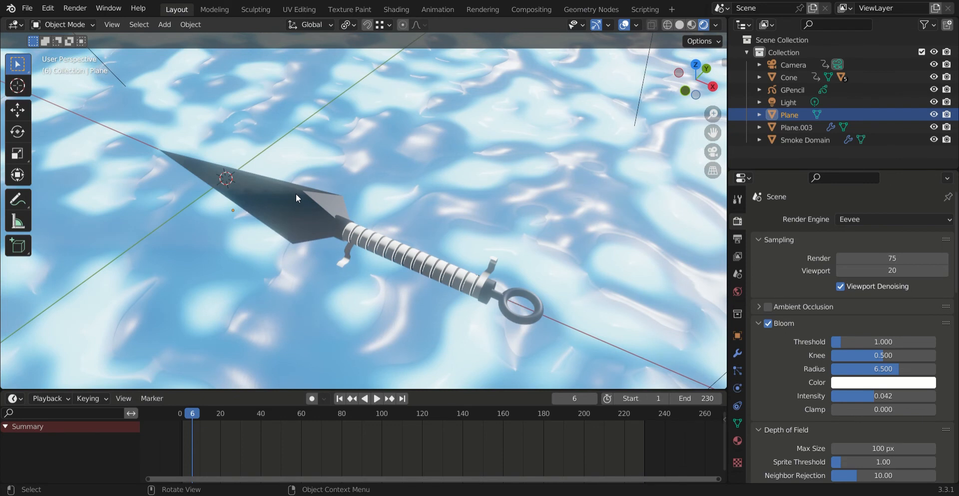
click(298, 193)
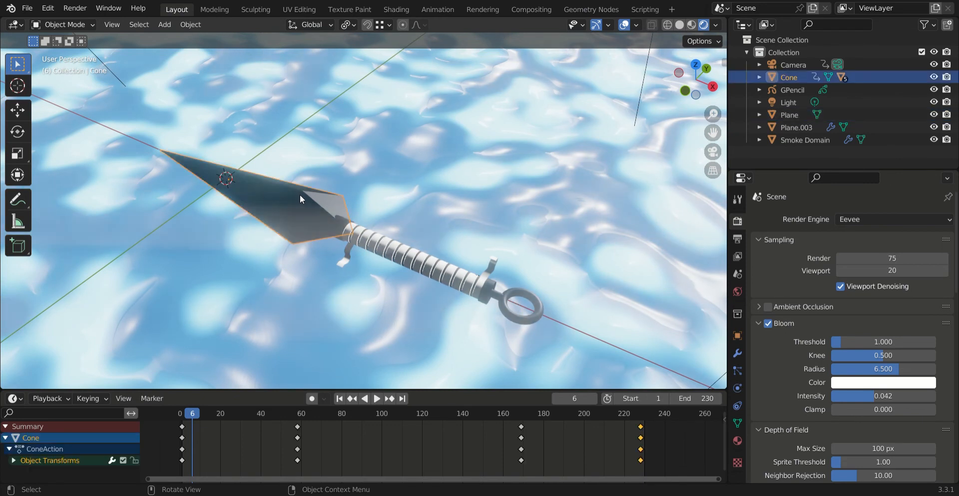
click(396, 10)
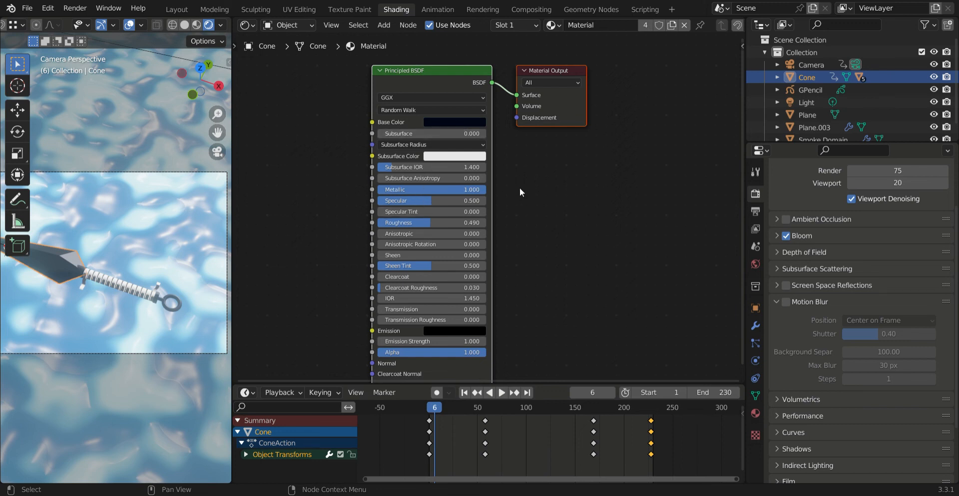
middle_drag(532, 252, 490, 272)
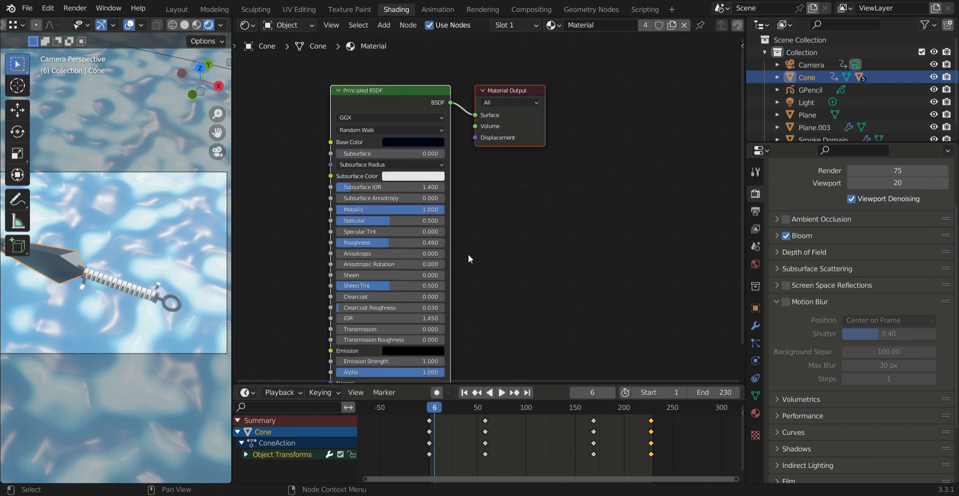
Step: Return to the Layout workspace and review the Eevee Depth of Field and Volumetrics settings
click(183, 14)
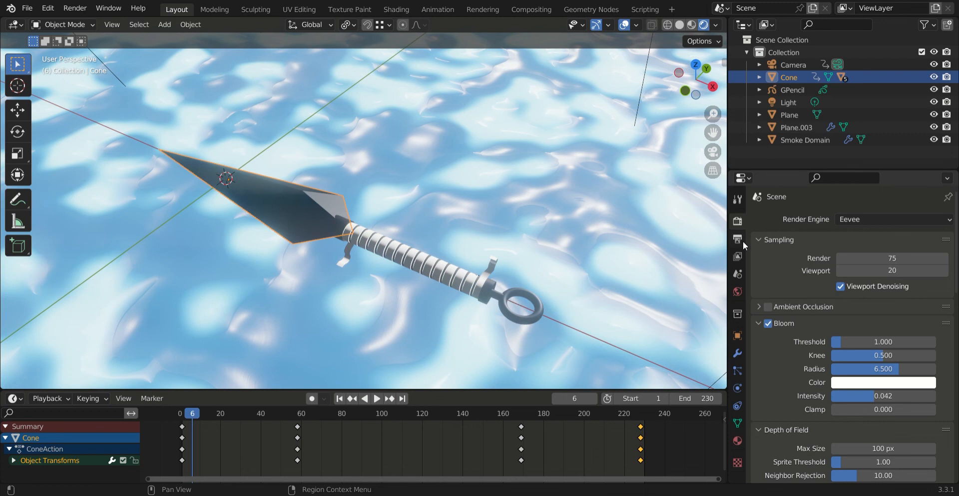
scroll(798, 250, down, 8)
scroll(820, 226, down, 4)
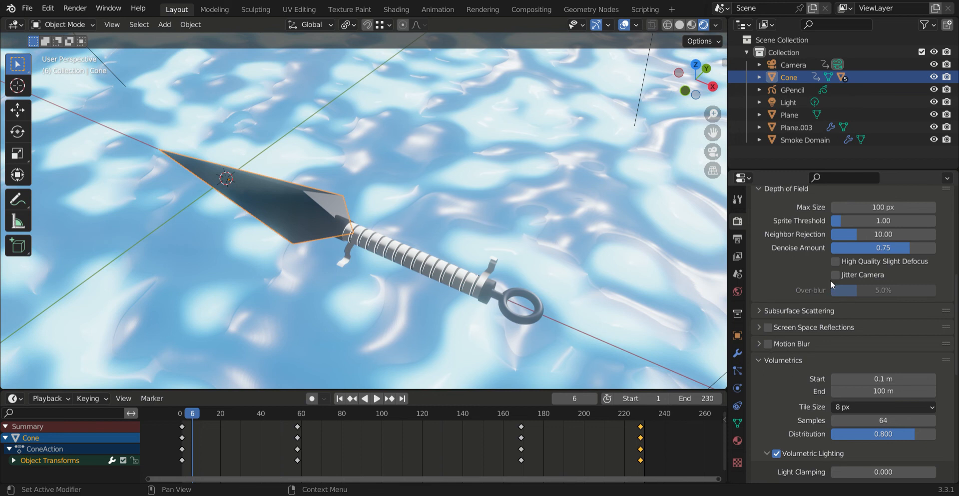
Step: Play the kunai animation from frame 1, stop it, and set the current frame to 32
click(182, 416)
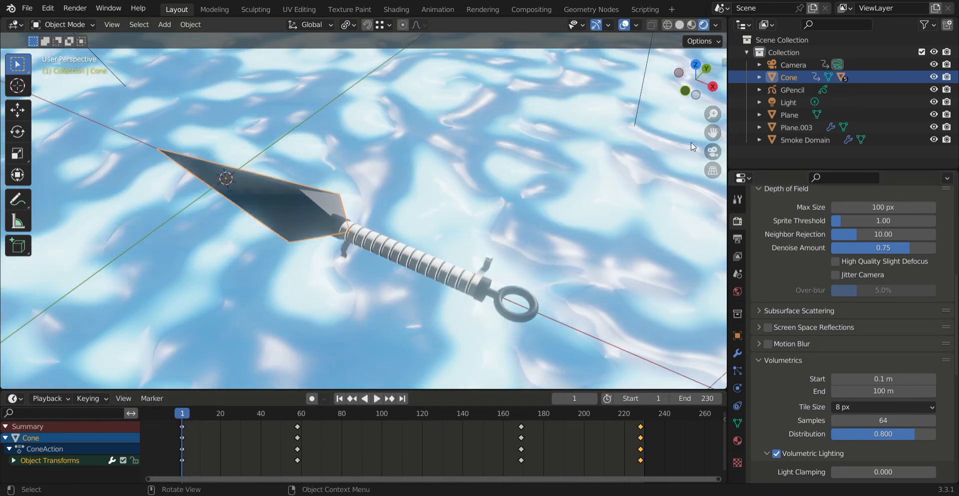
drag(712, 133, 709, 144)
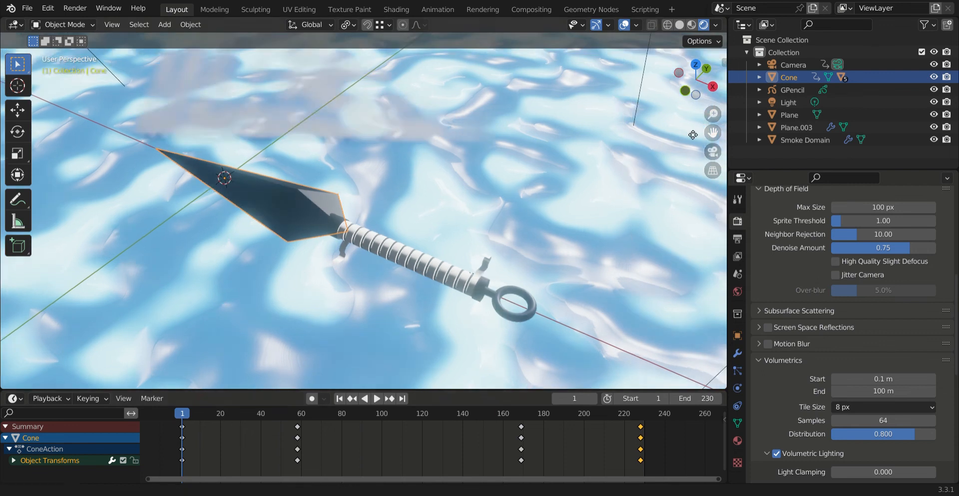
key(space)
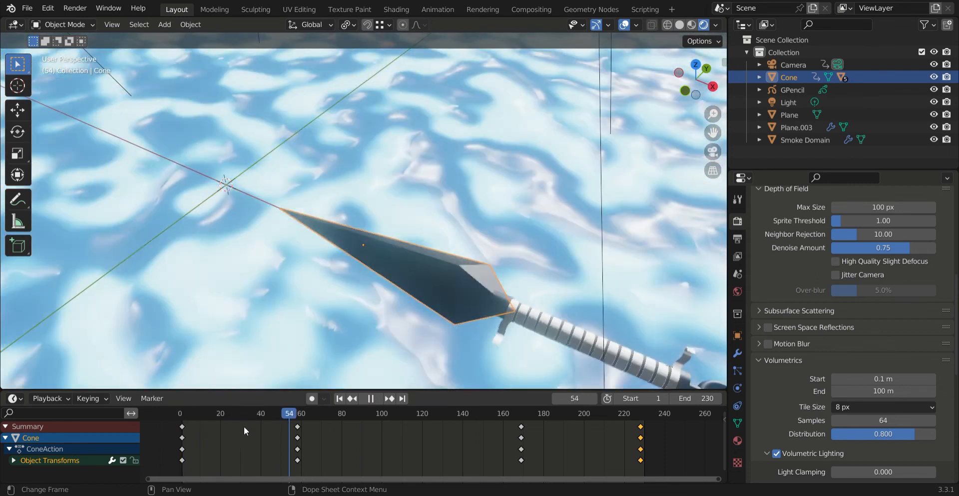
key(space)
click(244, 426)
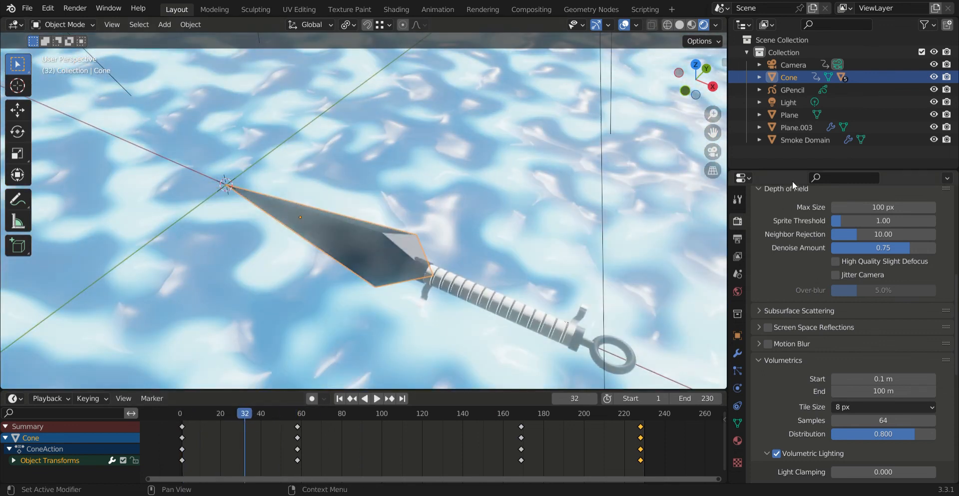
Step: Select the Smoke Domain, examine its extent around the water plane, and return to the camera view
click(797, 141)
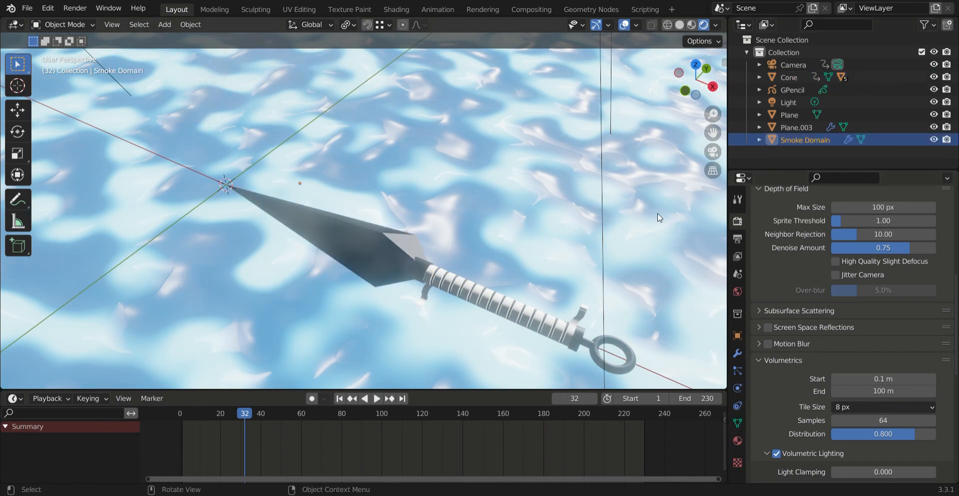
middle_drag(540, 188, 509, 173)
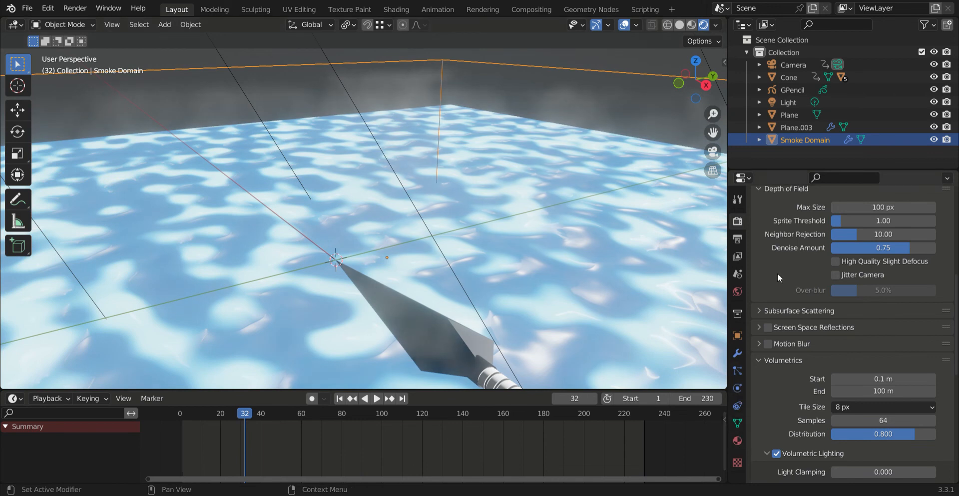
middle_drag(586, 171, 655, 203)
scroll(850, 250, up, 10)
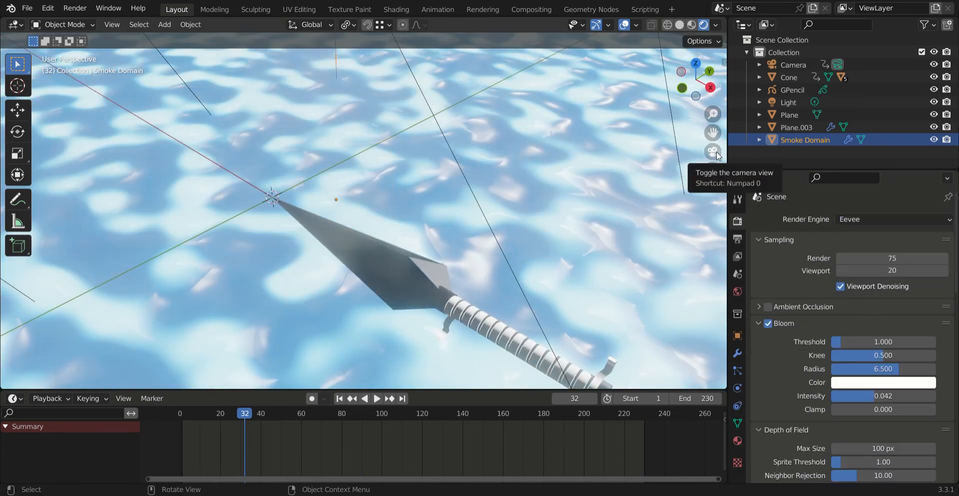
click(713, 152)
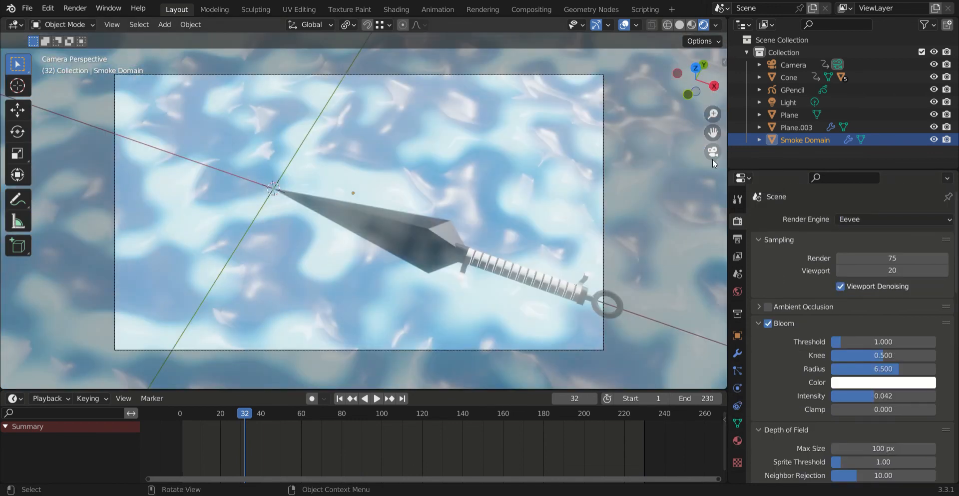
Step: Select the water plane, compare it in Solid and Rendered shading from outside the camera, and restore the camera view
click(430, 163)
click(399, 11)
key(ctrl+Page_Up)
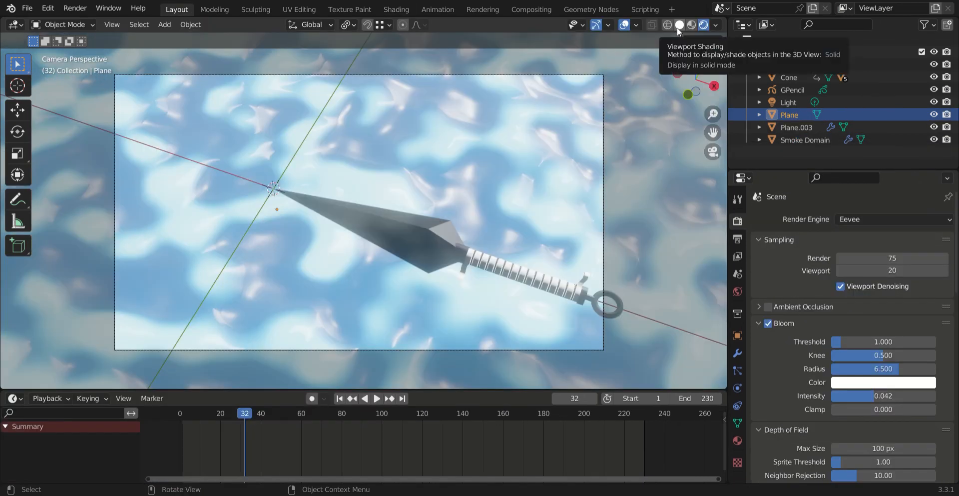
click(679, 26)
middle_drag(409, 242, 356, 248)
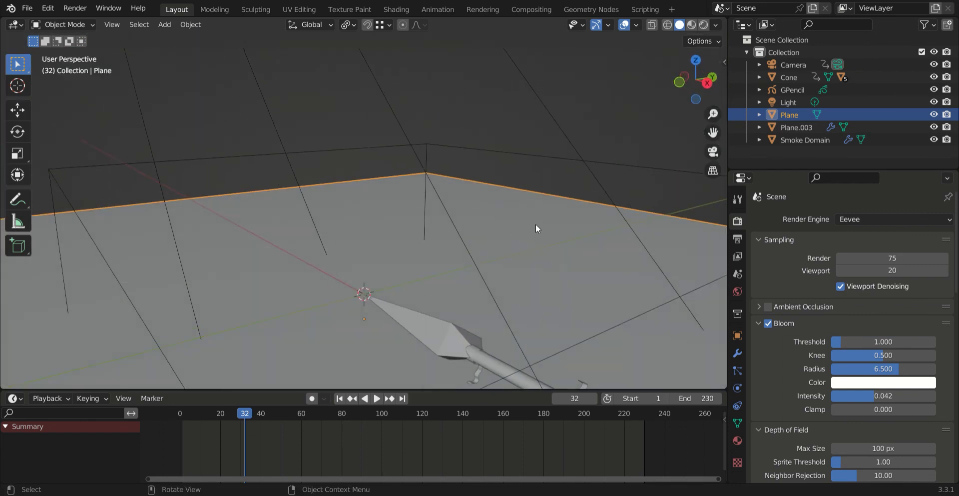
click(703, 25)
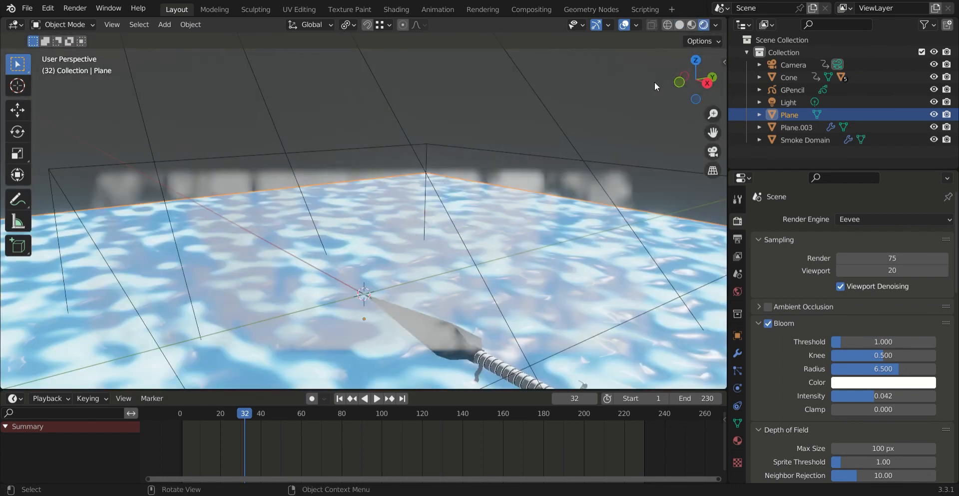
click(711, 152)
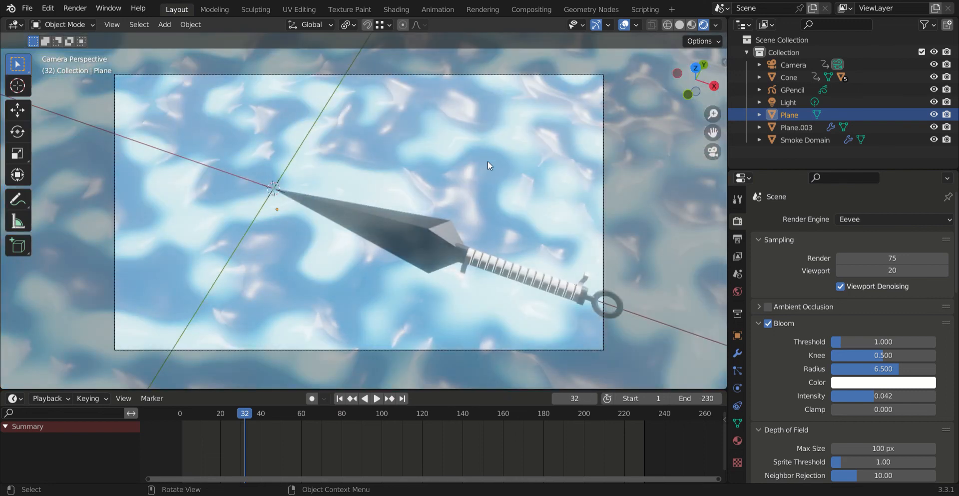
Step: Check the rendered water and kunai from two other viewing angles, returning to the camera view each time
middle_drag(491, 190, 483, 240)
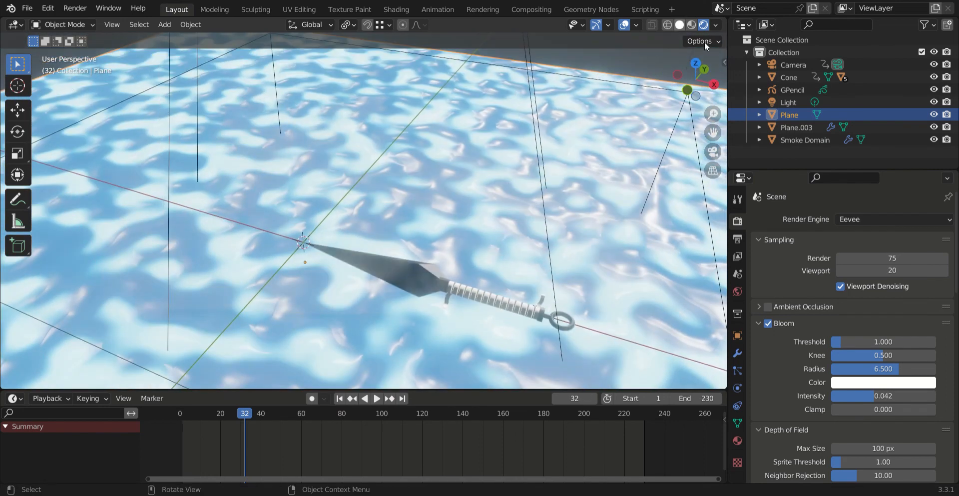
click(706, 154)
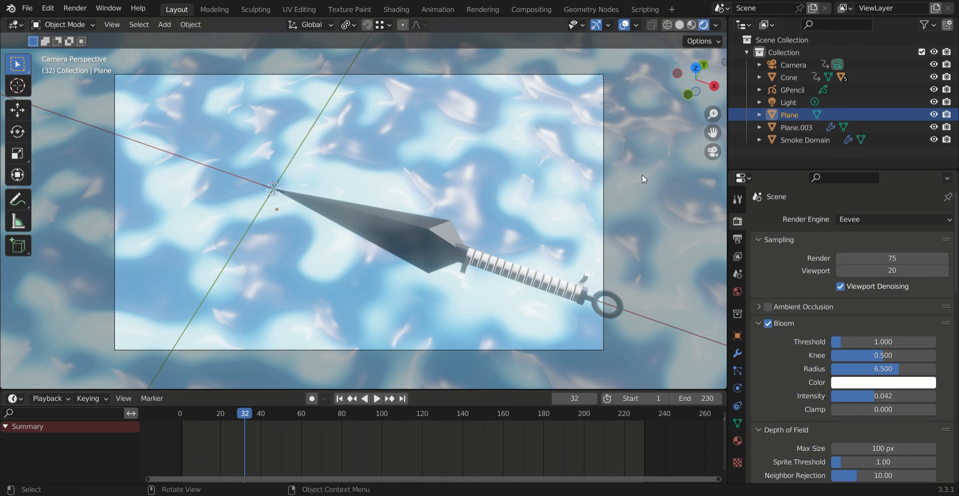
middle_drag(652, 184, 627, 179)
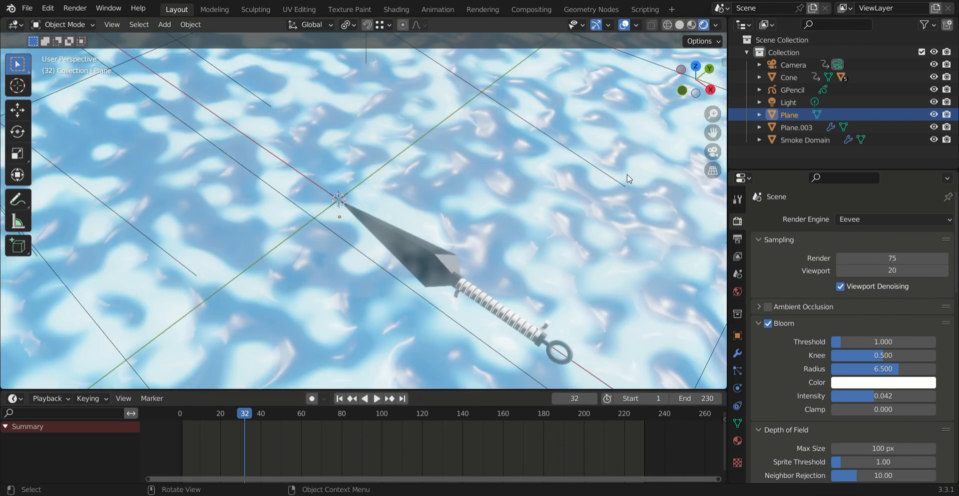
click(707, 152)
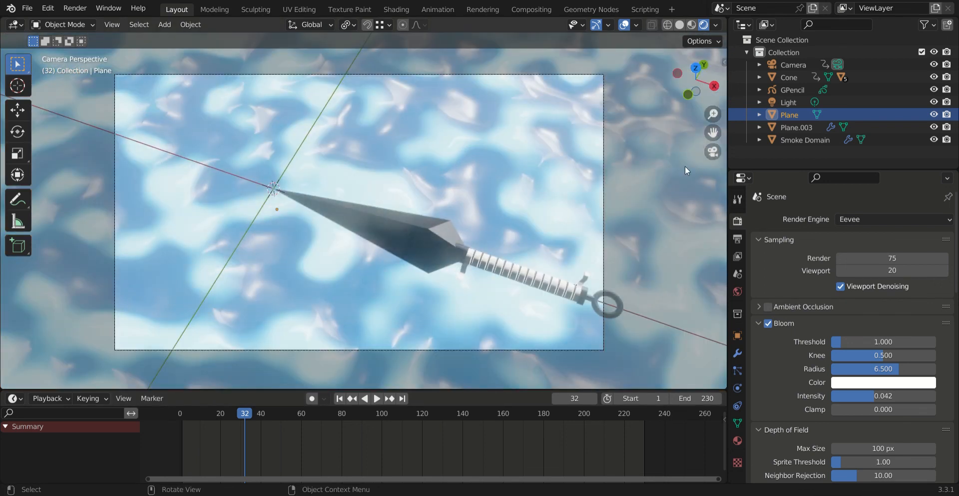